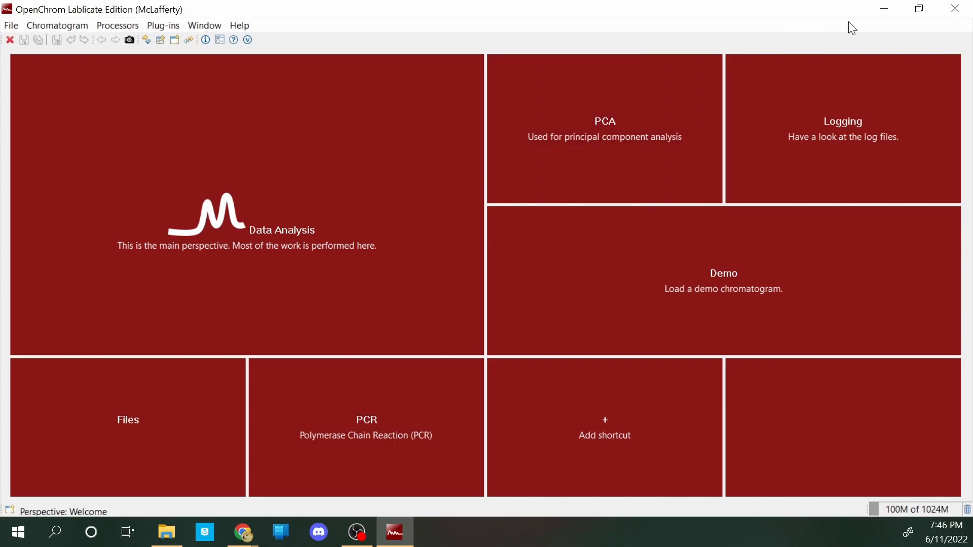
Switch to the Chrome browser and open lablicate.com in the empty tab
click(892, 15)
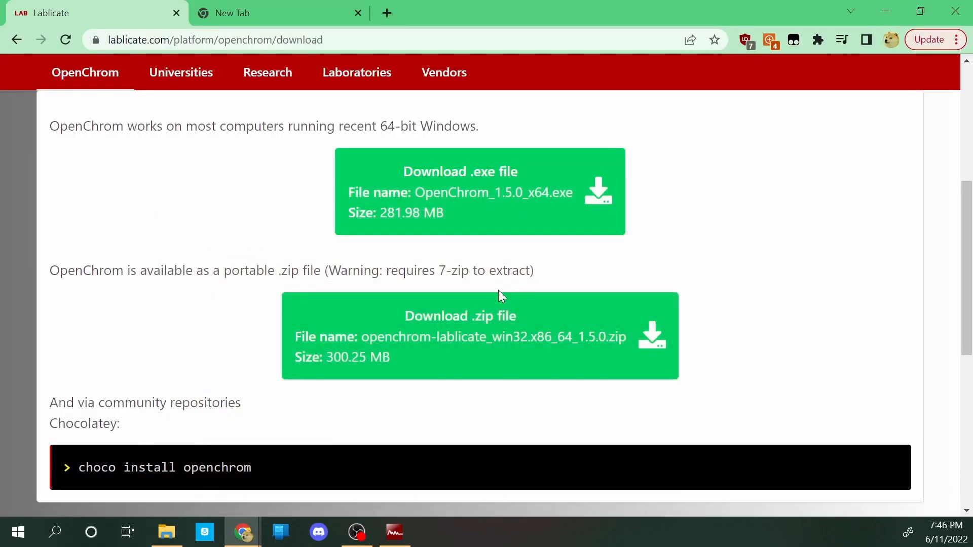
scroll(194, 197, up, 6)
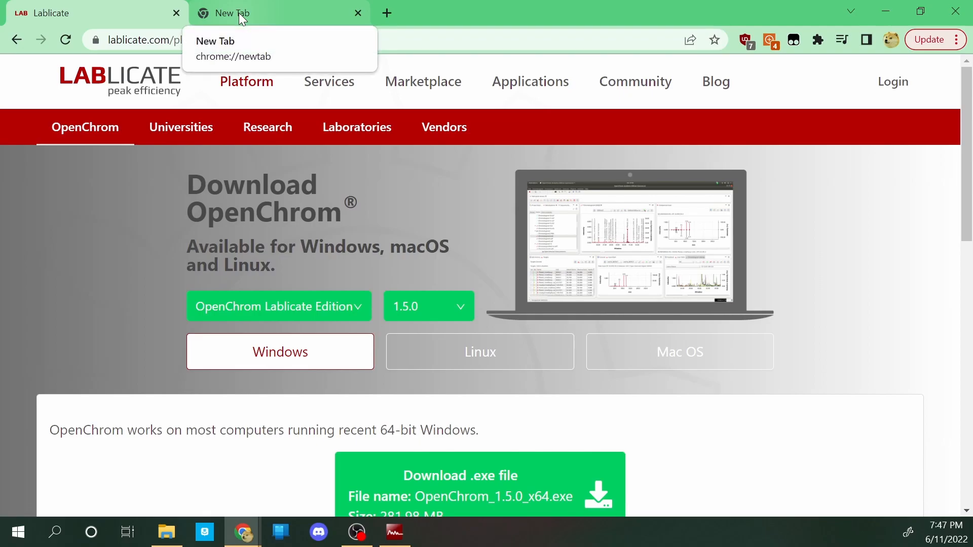
click(239, 13)
text(l)
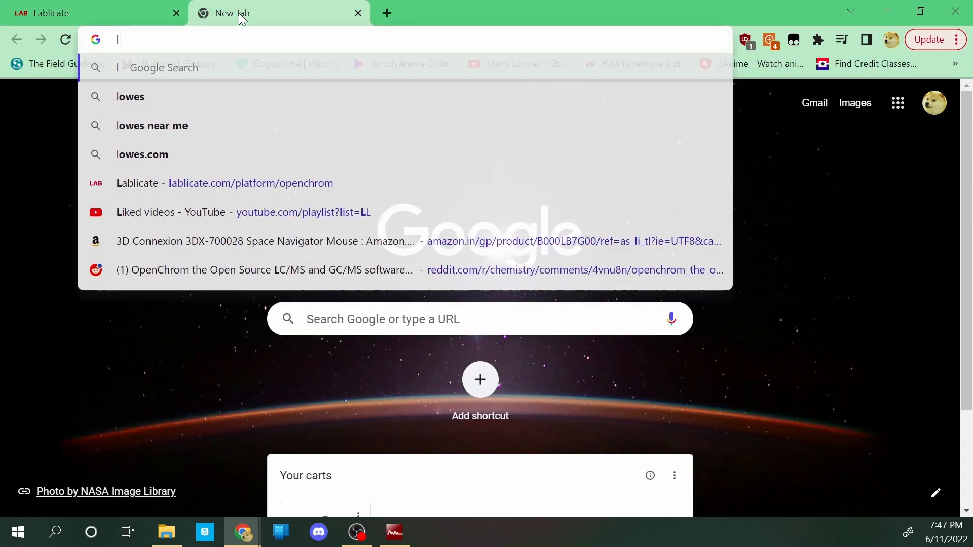
text(ablicate.com)
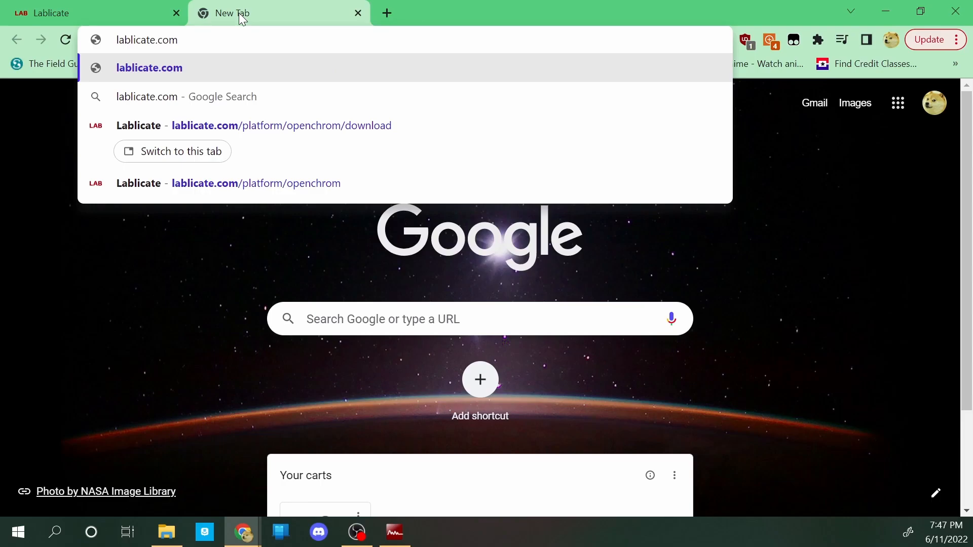
key(Return)
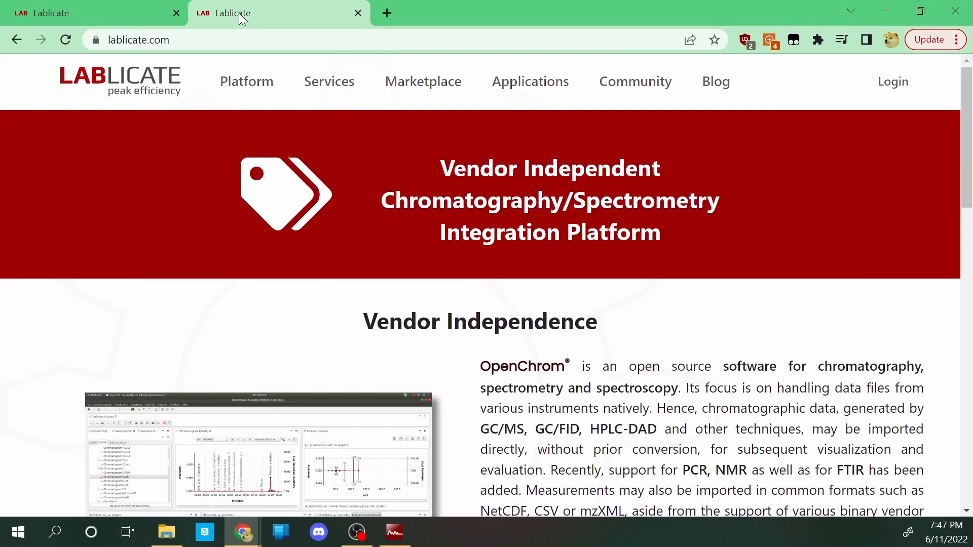
Go from the Lablicate home page to the OpenChrom download page and accept the Privacy & Cookies and Terms & Conditions
scroll(435, 157, down, 12)
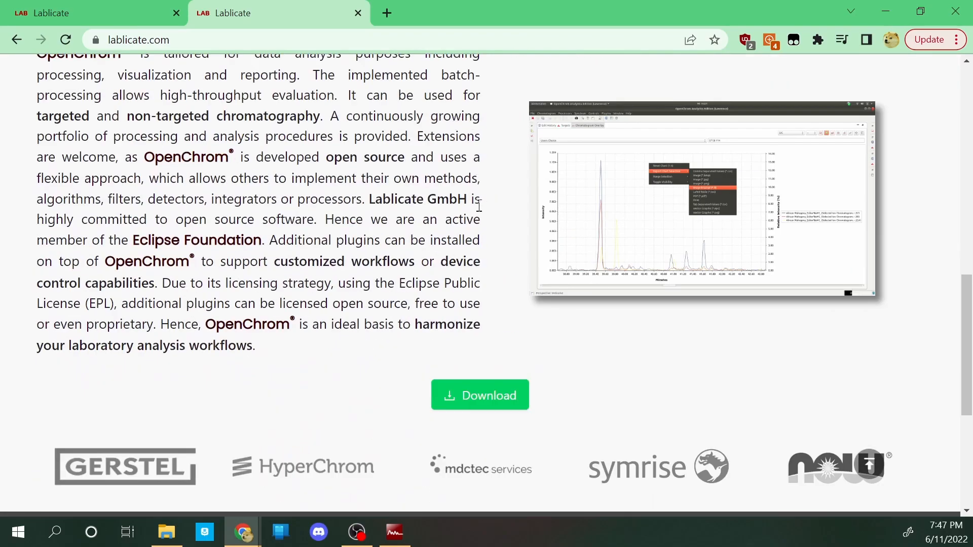
click(454, 408)
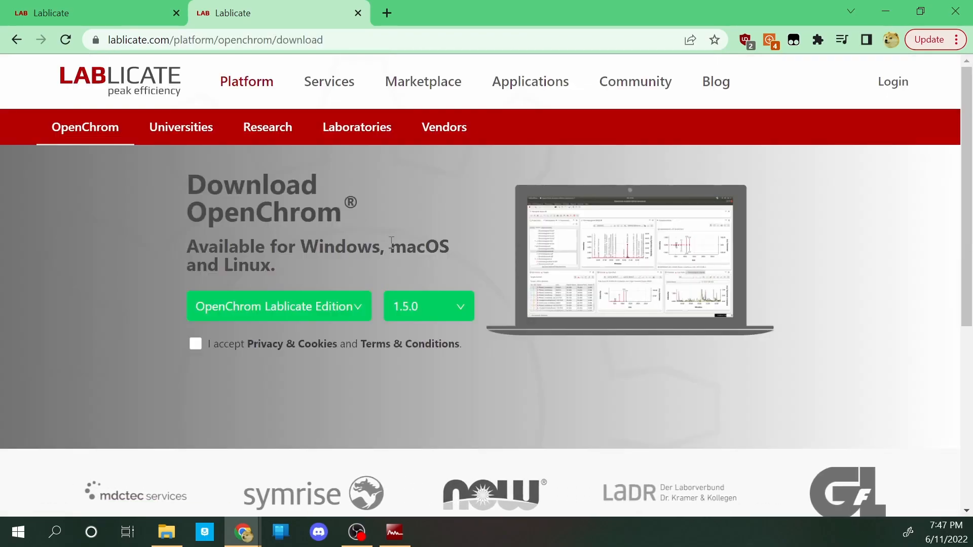
click(196, 344)
Review the OpenChrom Lablicate Edition 1.5.0 download options for Windows, Linux and Mac OS
scroll(198, 343, down, 3)
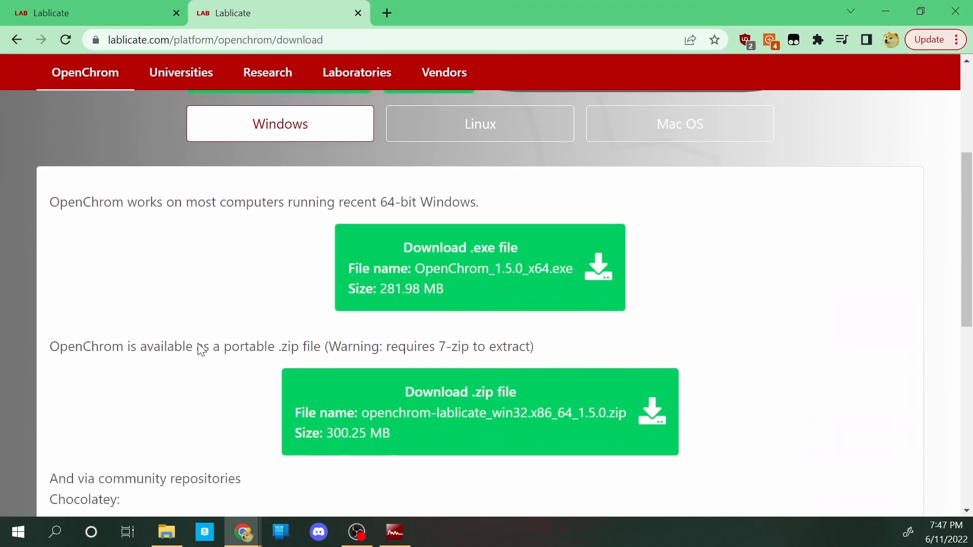
scroll(197, 342, up, 1)
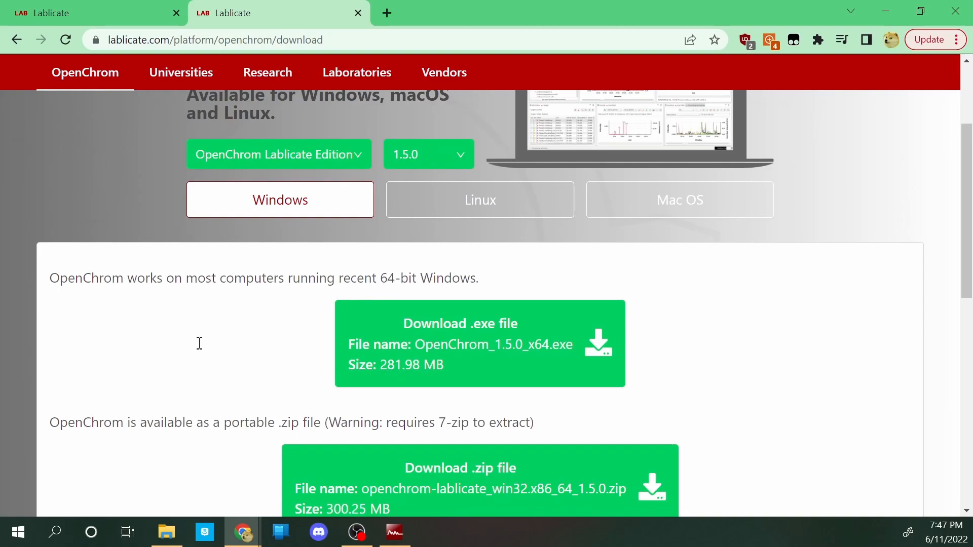
scroll(205, 330, down, 2)
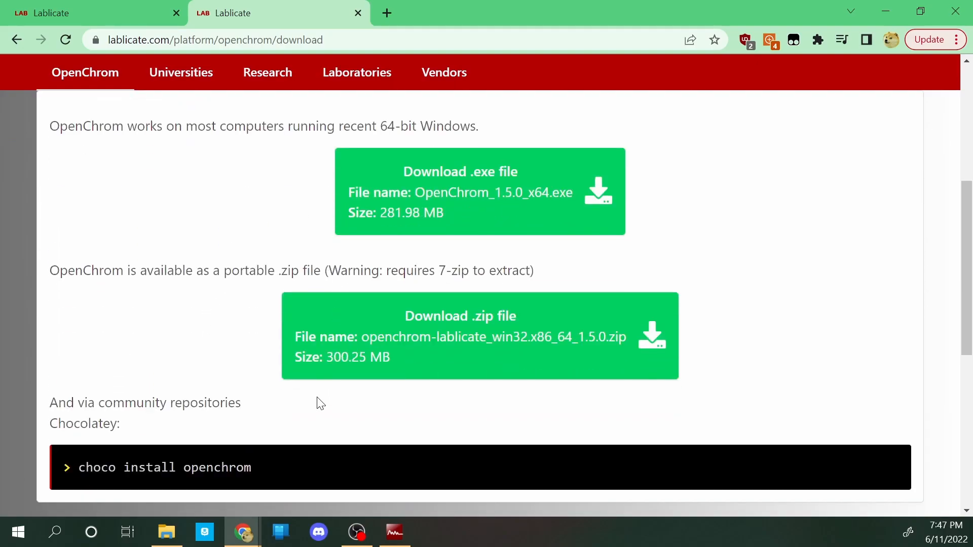
scroll(319, 404, up, 2)
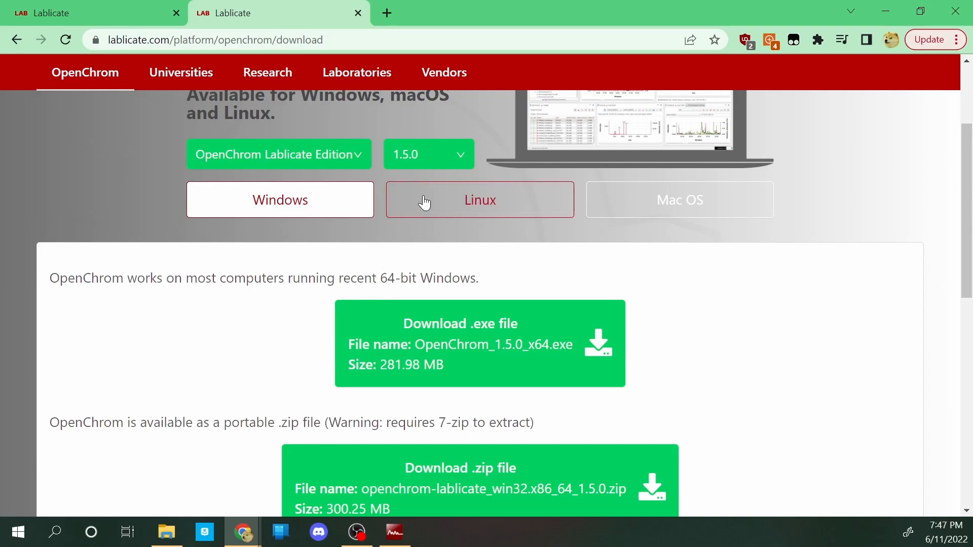
click(552, 200)
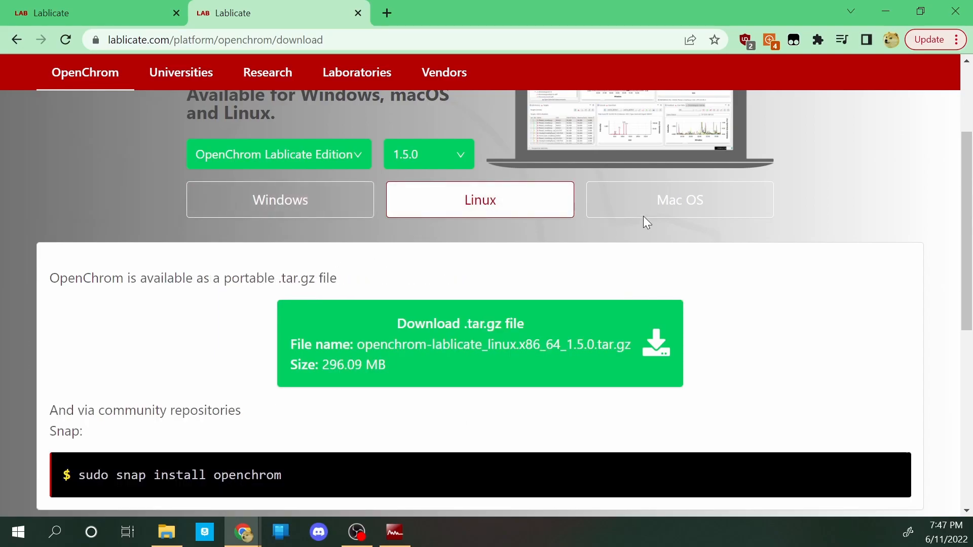
click(643, 214)
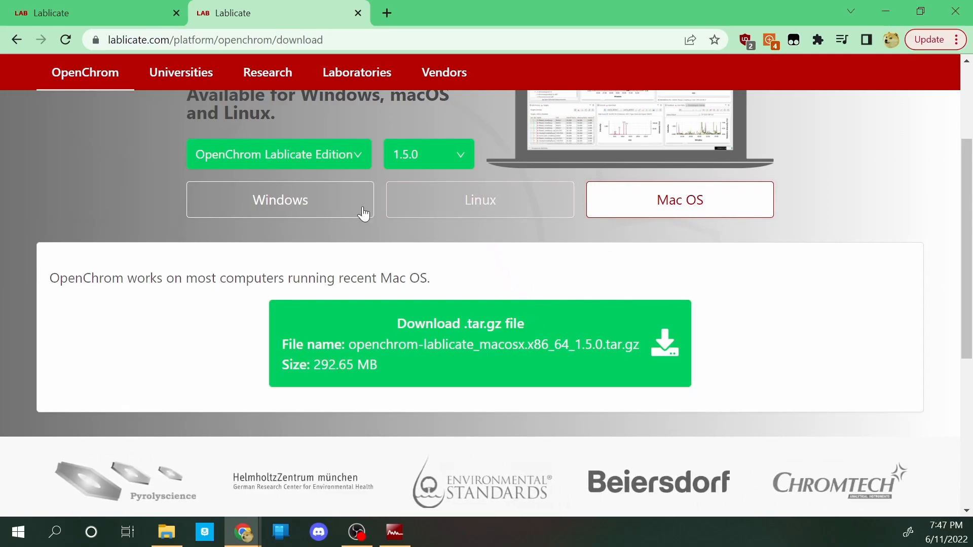
click(269, 209)
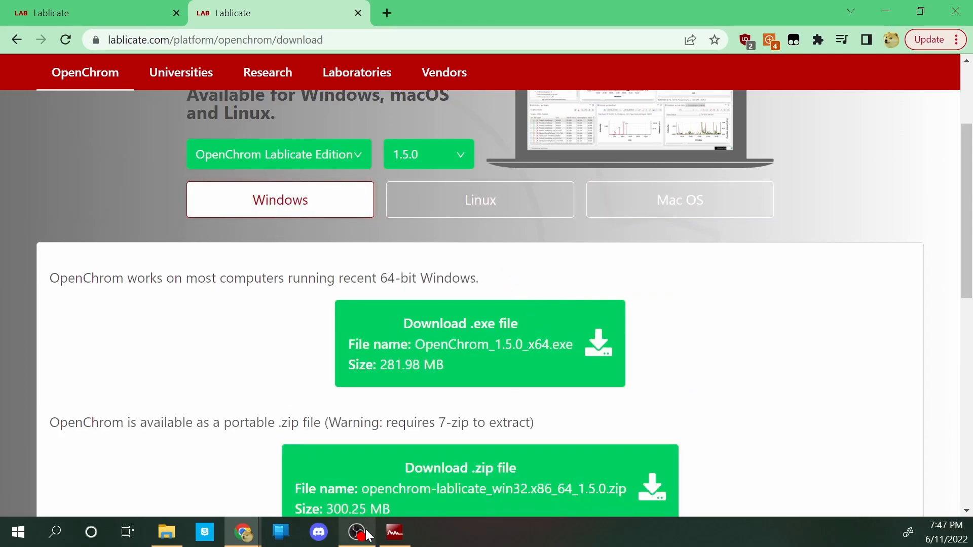
Switch to File Explorer and launch the openchrom application from the Openchrom folder on Samsung USB (D:)
click(161, 533)
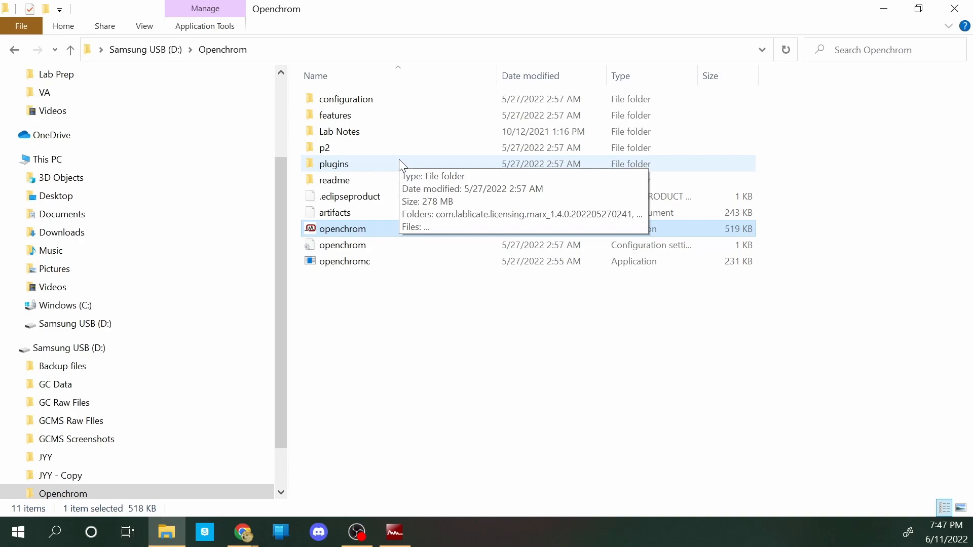
click(216, 50)
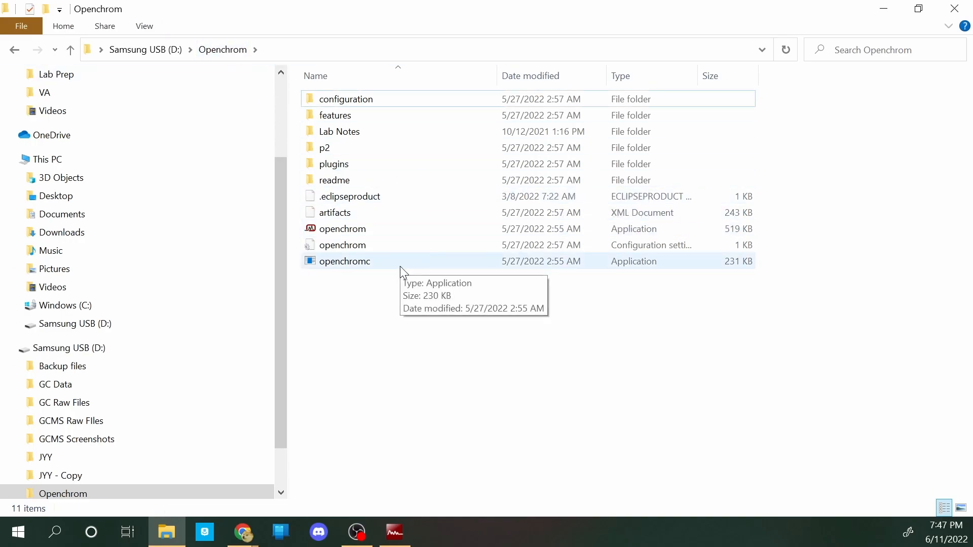
double_click(385, 233)
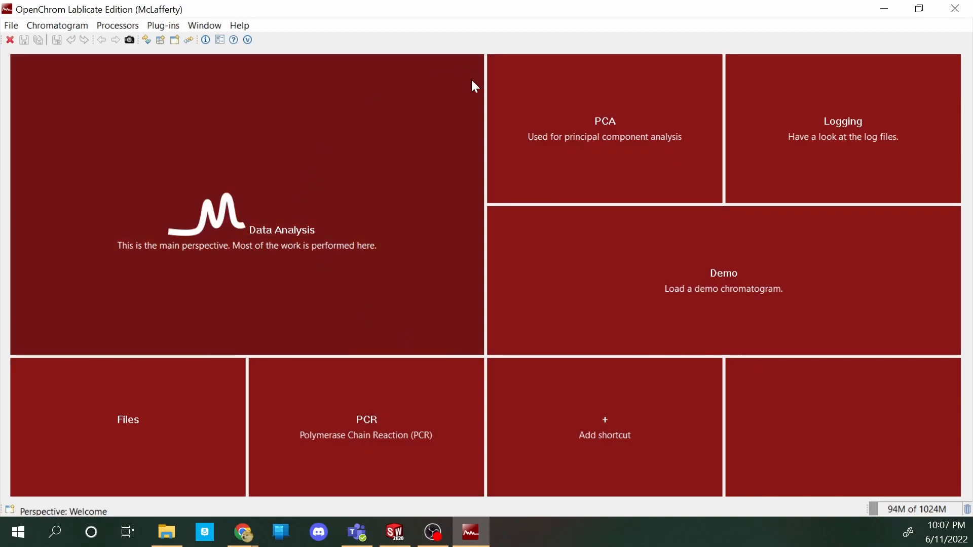
Open the Data Analysis perspective and expand the GC Raw Files folder in place of GCMS Raw FIles on drive D
click(291, 271)
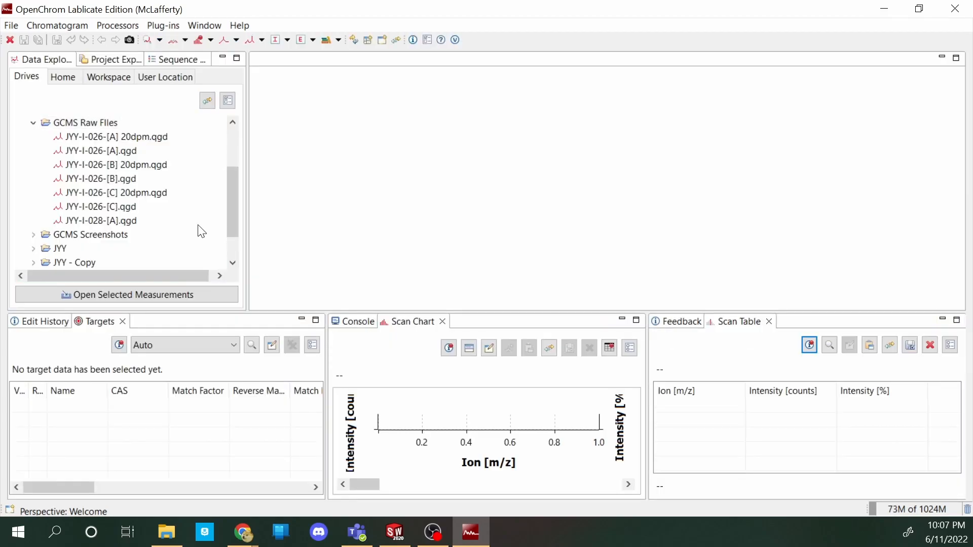
click(34, 122)
scroll(101, 215, up, 1)
scroll(107, 207, down, 1)
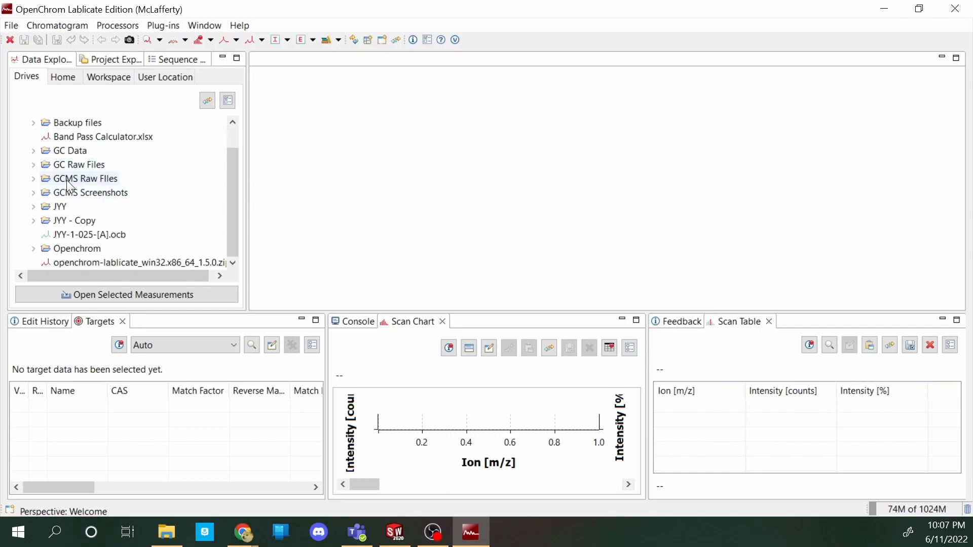
click(34, 166)
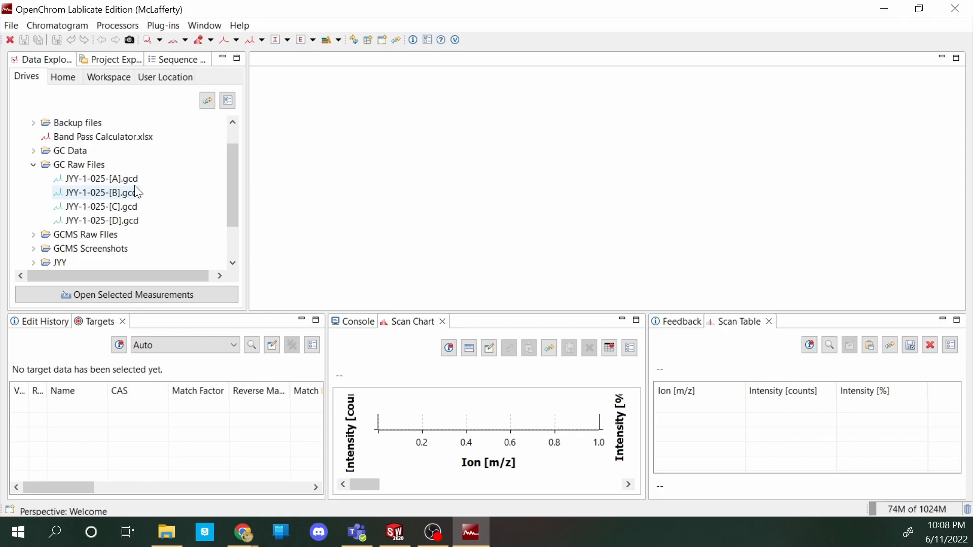
Look through the measurements in the GCMS Raw FIles folder, collapse it again and return to the GC Raw Files
click(33, 234)
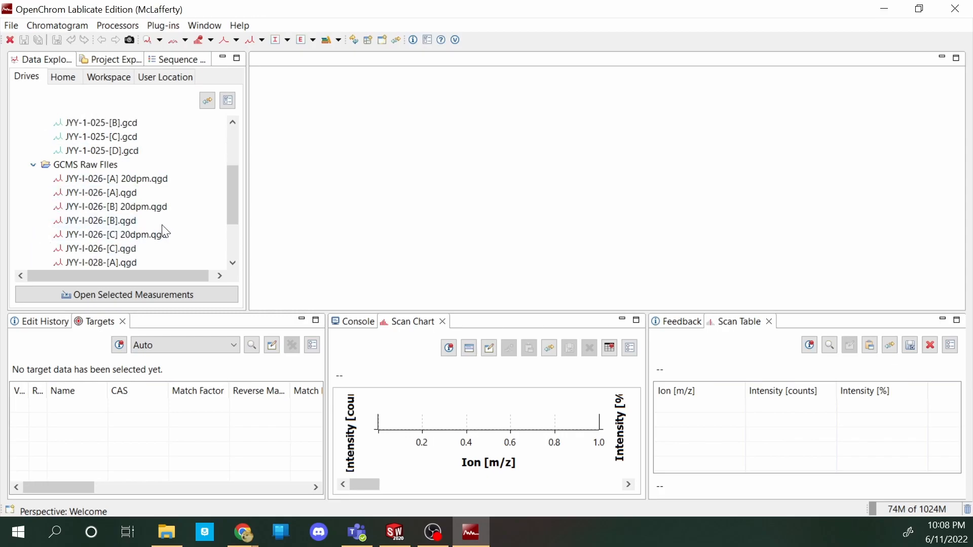
click(33, 168)
scroll(131, 209, up, 3)
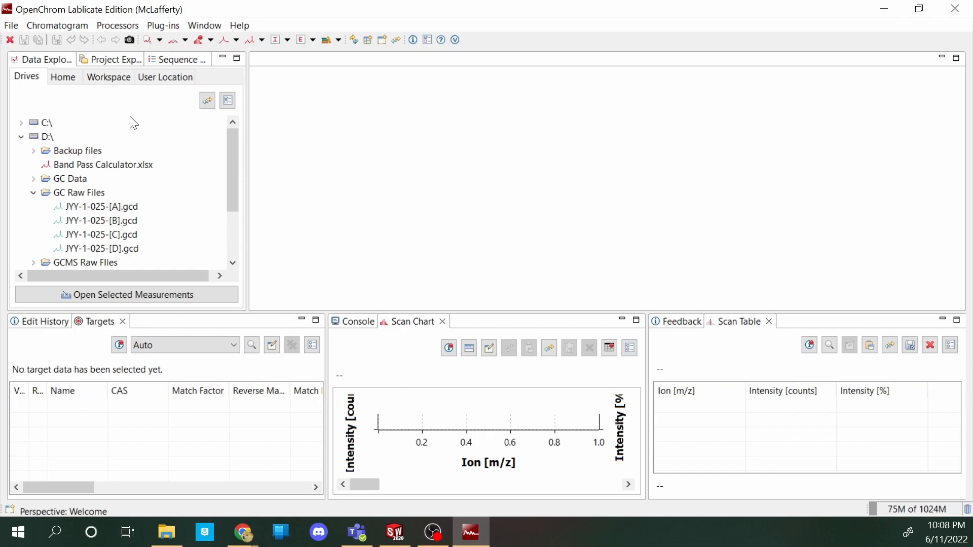
scroll(101, 134, down, 2)
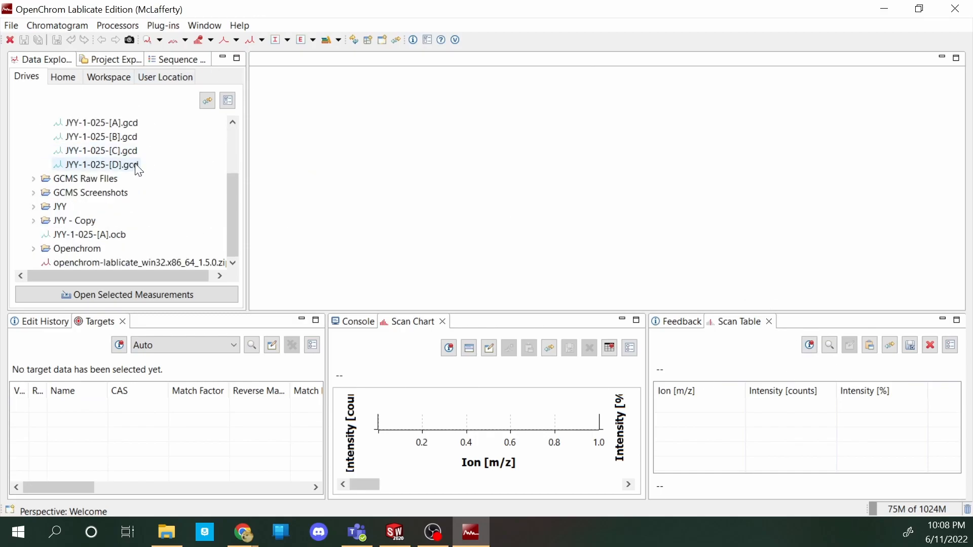
scroll(192, 198, up, 2)
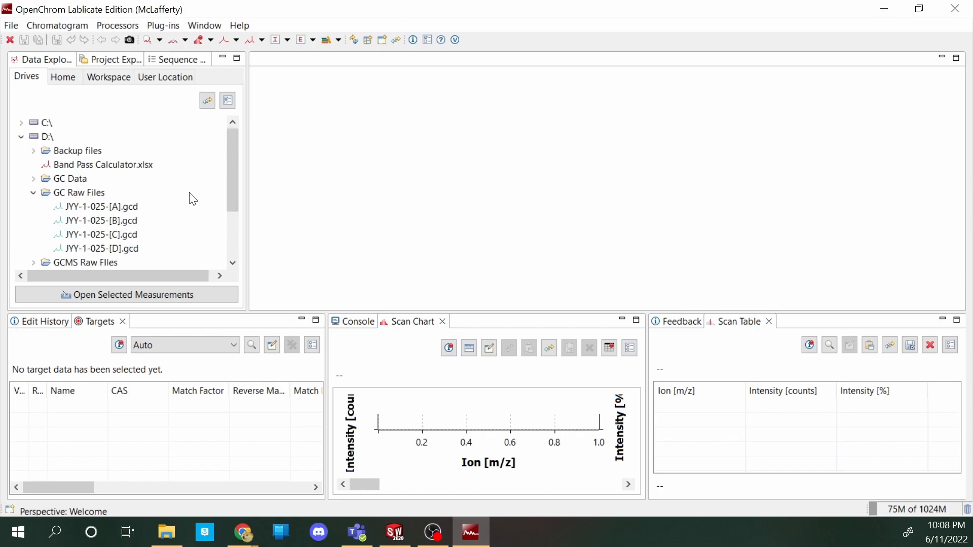
Open the measurement JYY-1-025-[A].gcd as a Shimadzu Chromatogram (*.gcd)
click(115, 206)
shift+click(110, 221)
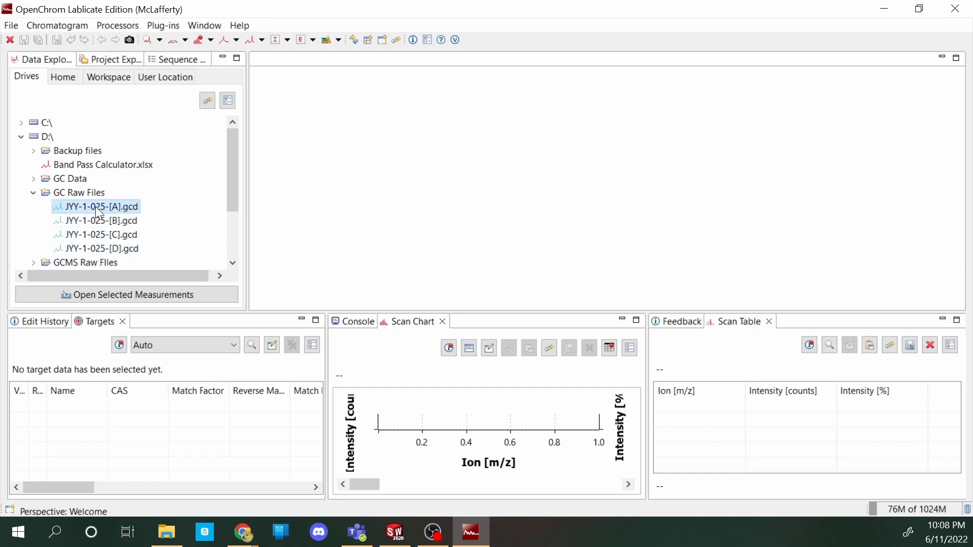
right_click(95, 206)
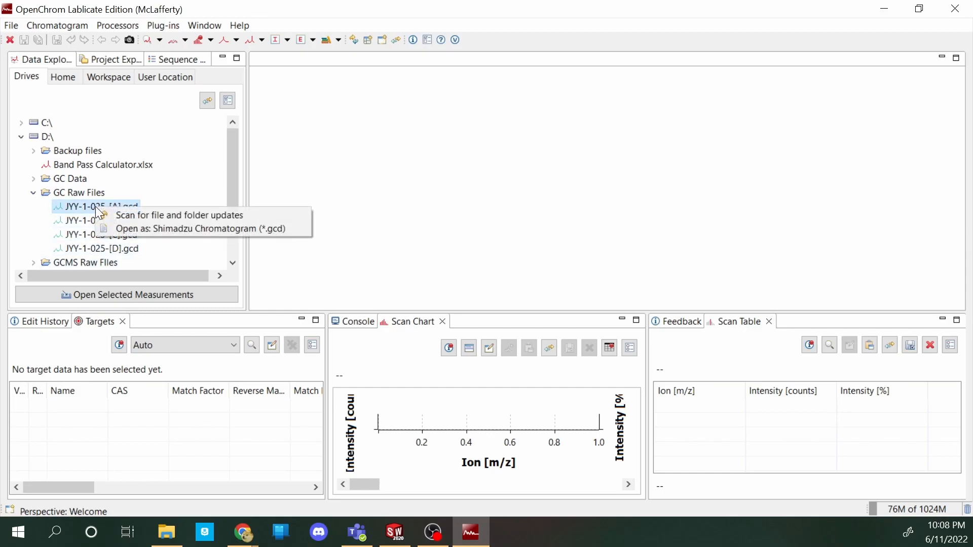
click(130, 229)
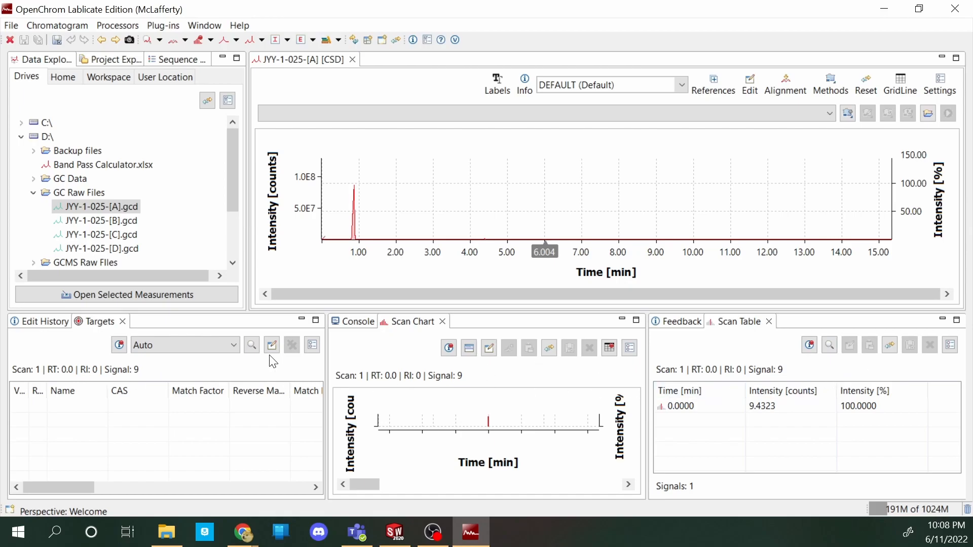
Minimize the Targets, Scan Chart and Scan Table view groups to give the chromatogram more room
click(300, 320)
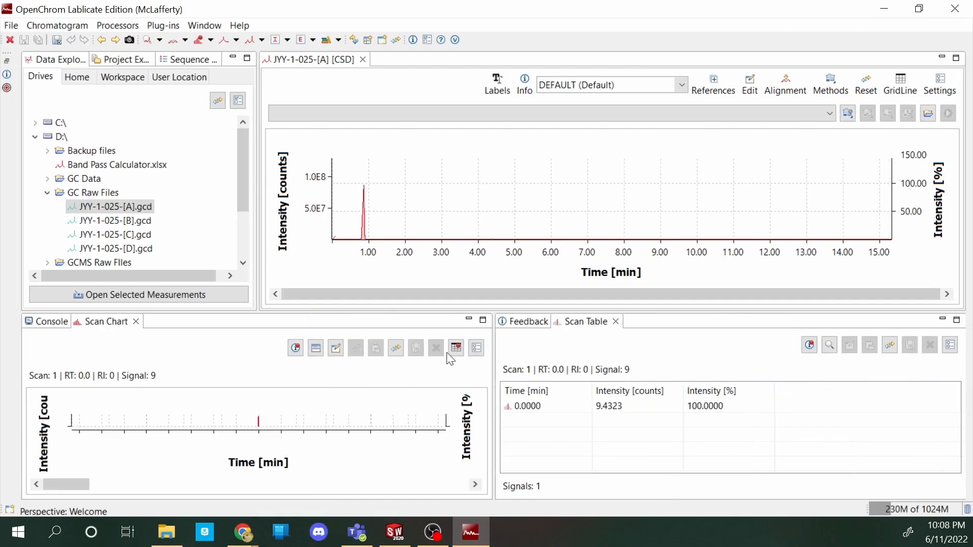
click(470, 324)
click(941, 323)
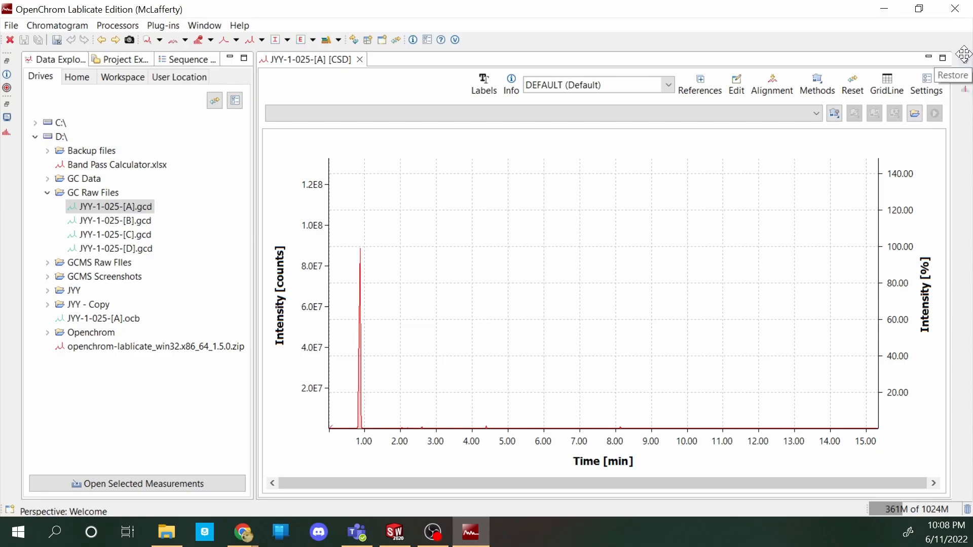
Bring back the minimized Scan Table to close it, and minimize the remaining Feedback view
click(966, 94)
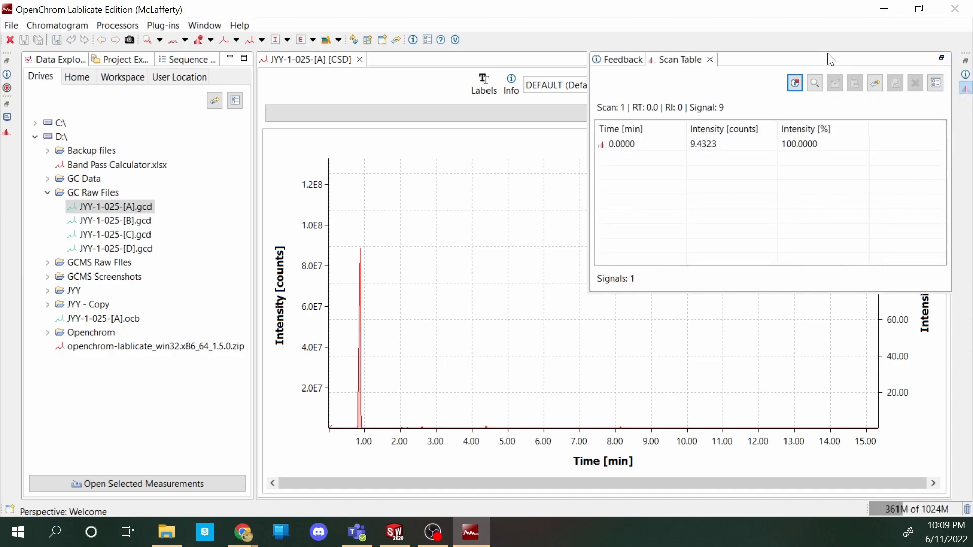
drag(597, 233, 597, 232)
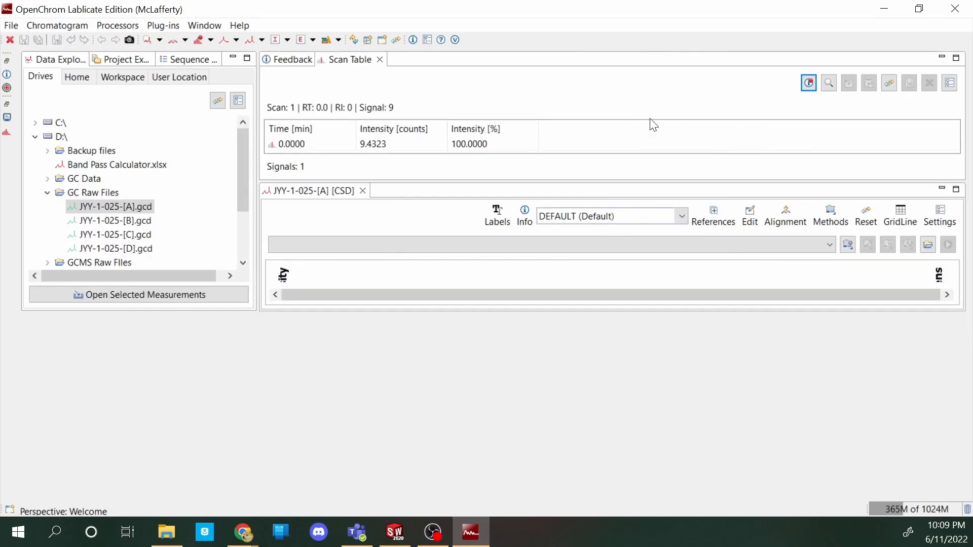
click(379, 59)
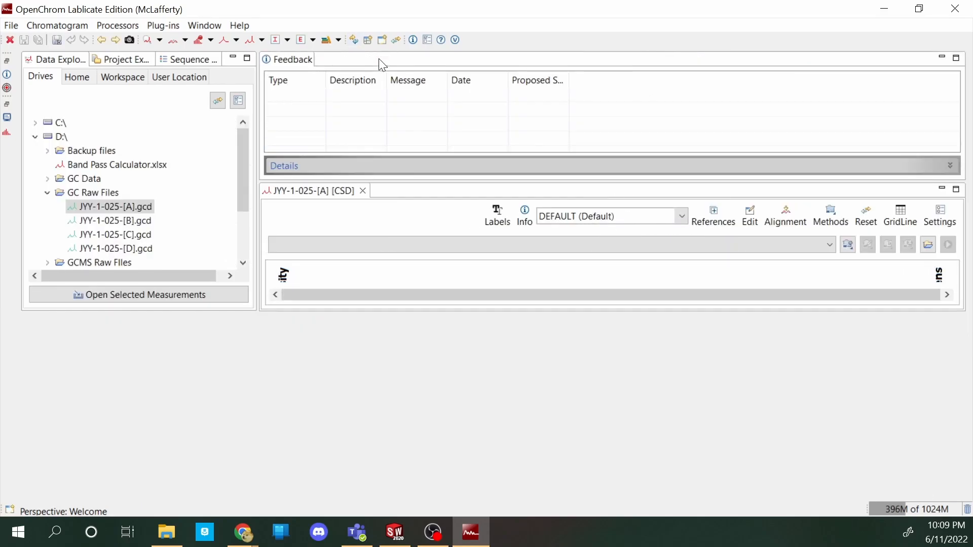
click(942, 58)
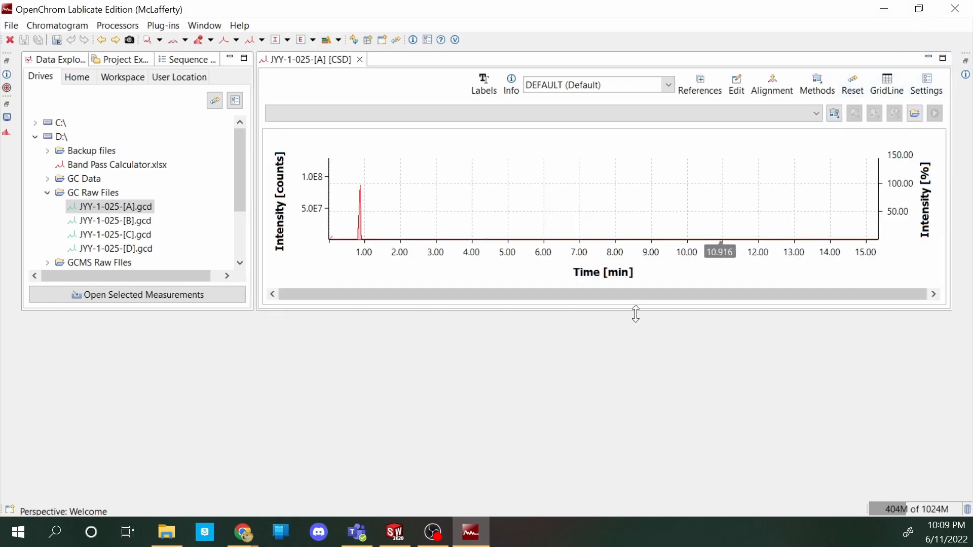
Enlarge the chromatogram area vertically and minimize the Data Explorer view group
drag(627, 310, 579, 502)
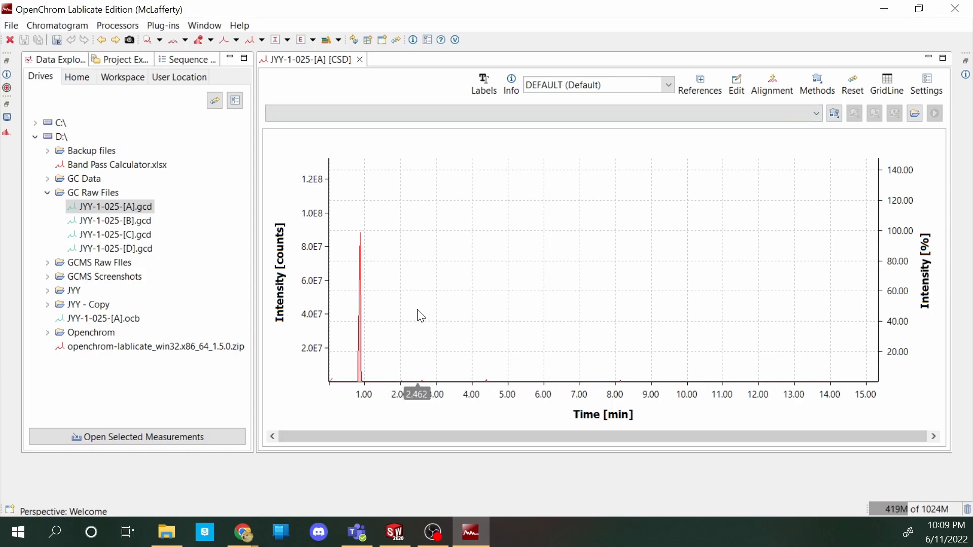
click(231, 60)
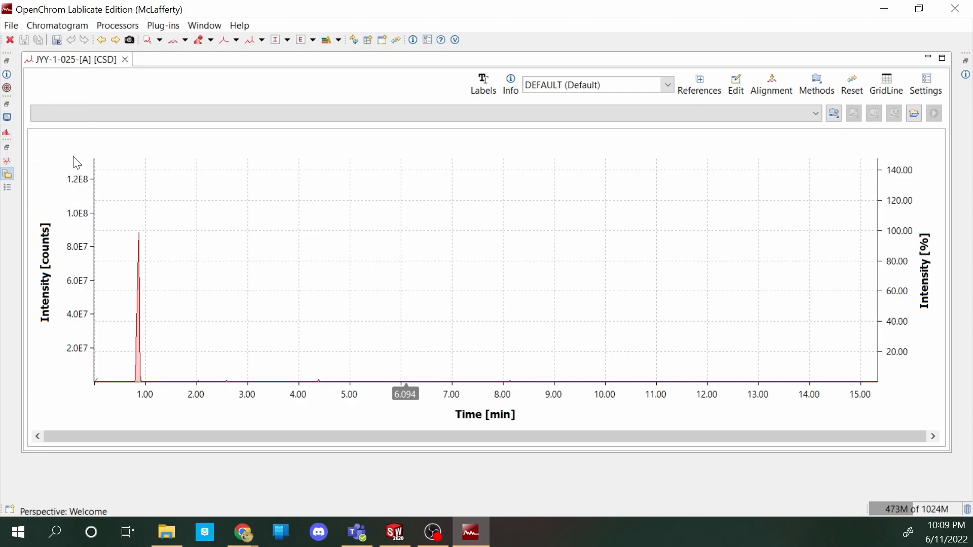
Look through the GC raw files in the minimized Data Explorer, and hide it again
click(8, 175)
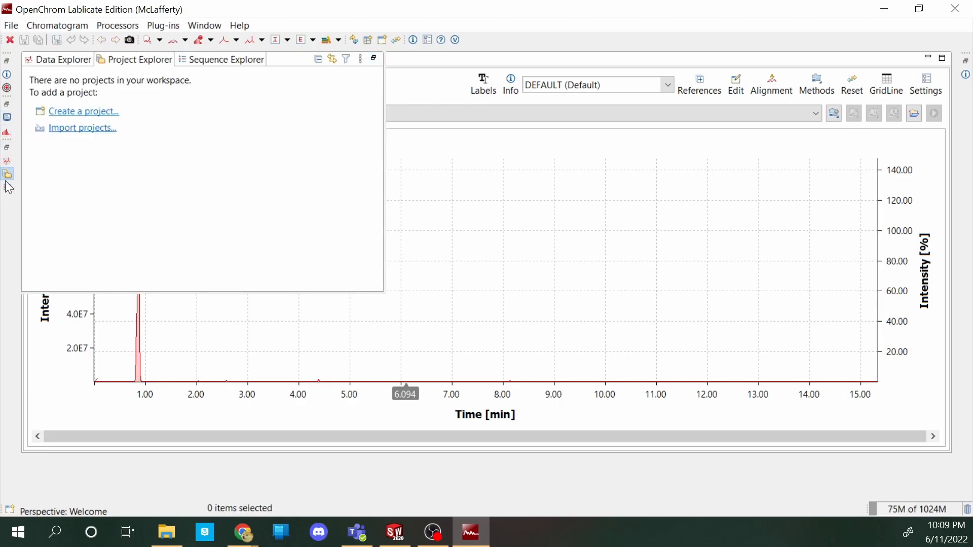
click(62, 60)
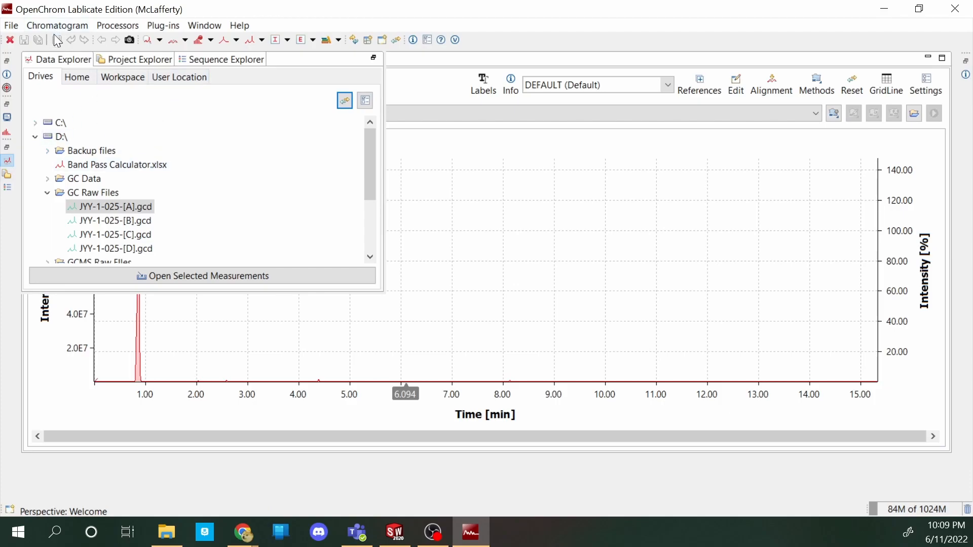
scroll(133, 242, down, 3)
scroll(160, 182, up, 2)
click(13, 162)
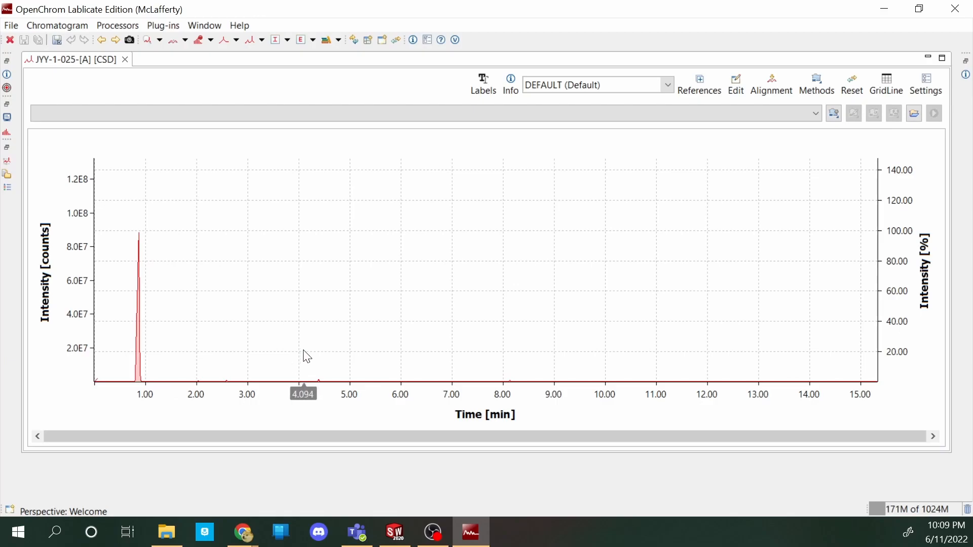
Examine the small peaks of the JYY-1-025-[A] chromatogram at different intensity scales
scroll(304, 355, up, 5)
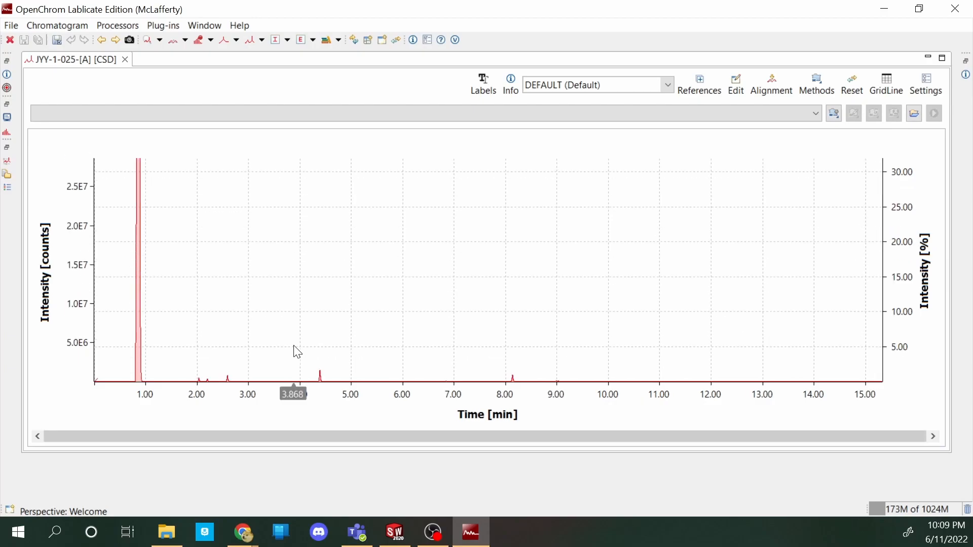
scroll(370, 318, down, 1)
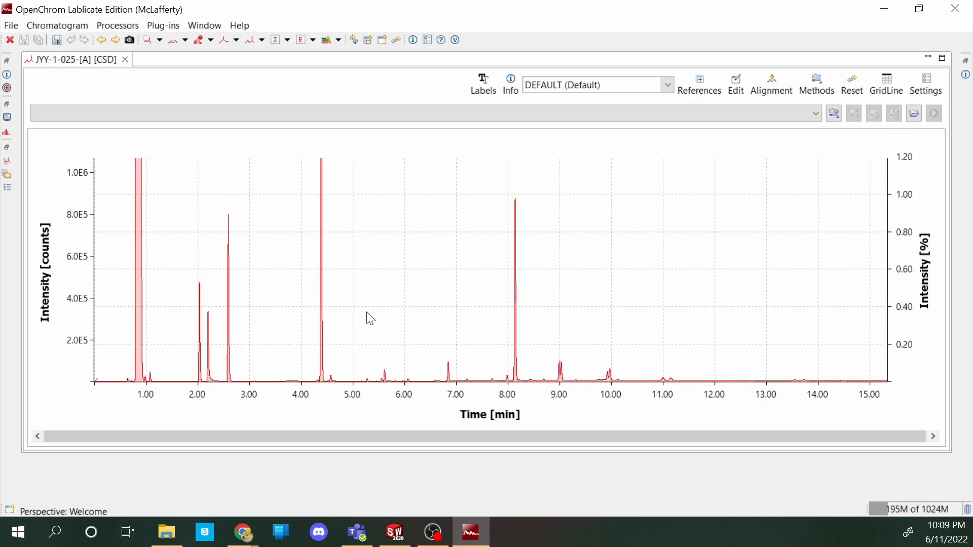
scroll(370, 318, down, 4)
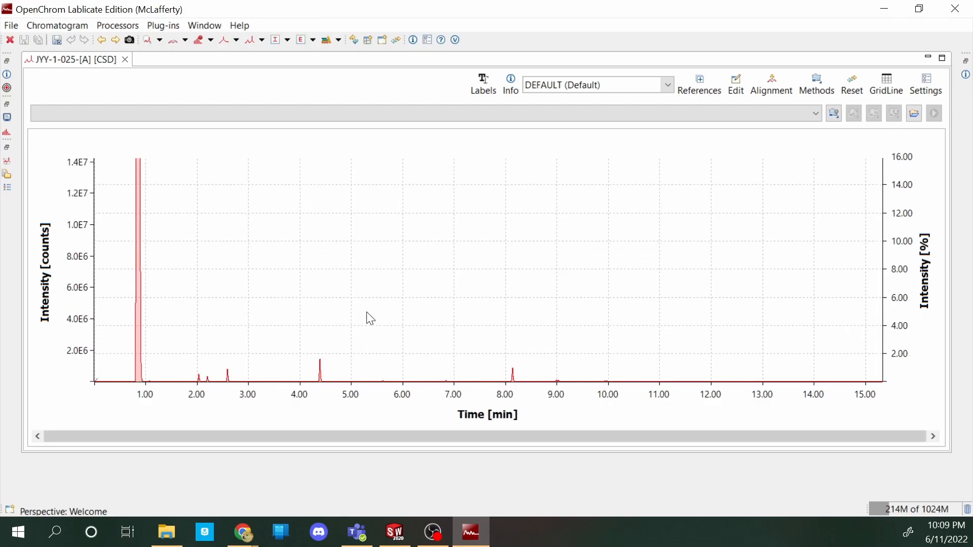
scroll(370, 319, down, 2)
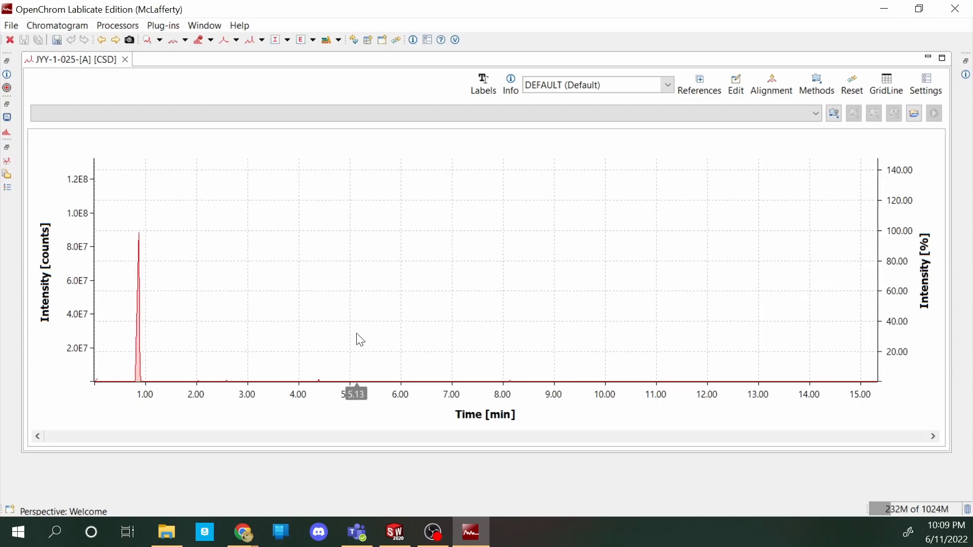
scroll(359, 339, up, 4)
scroll(359, 340, up, 3)
scroll(359, 339, down, 3)
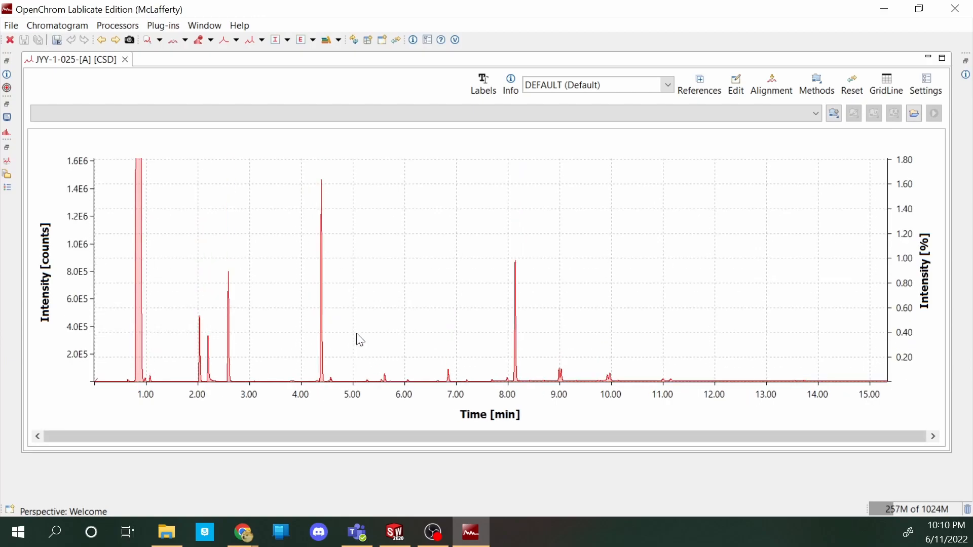
scroll(360, 339, down, 1)
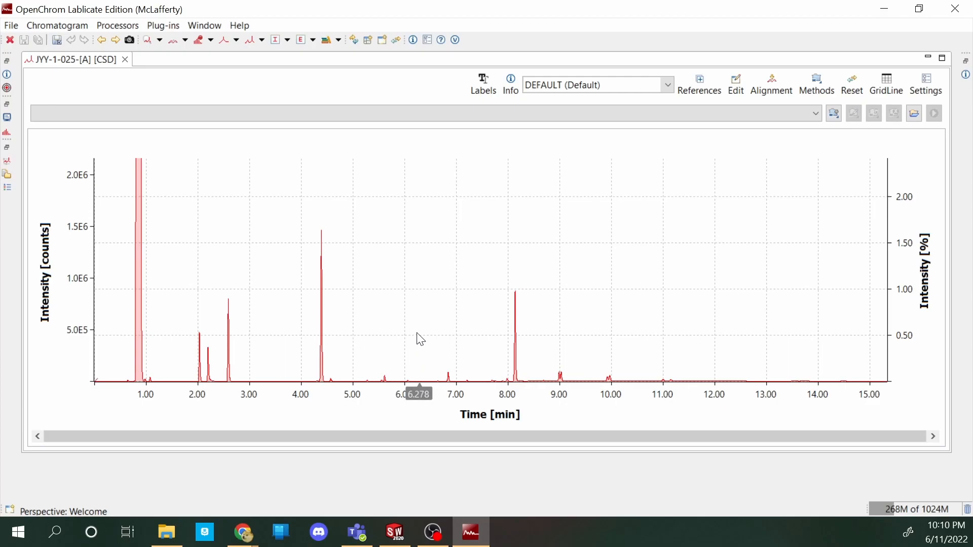
Set the chart's time range to 0–12 min and inspect the peak near 4.4 min up close
right_click(409, 307)
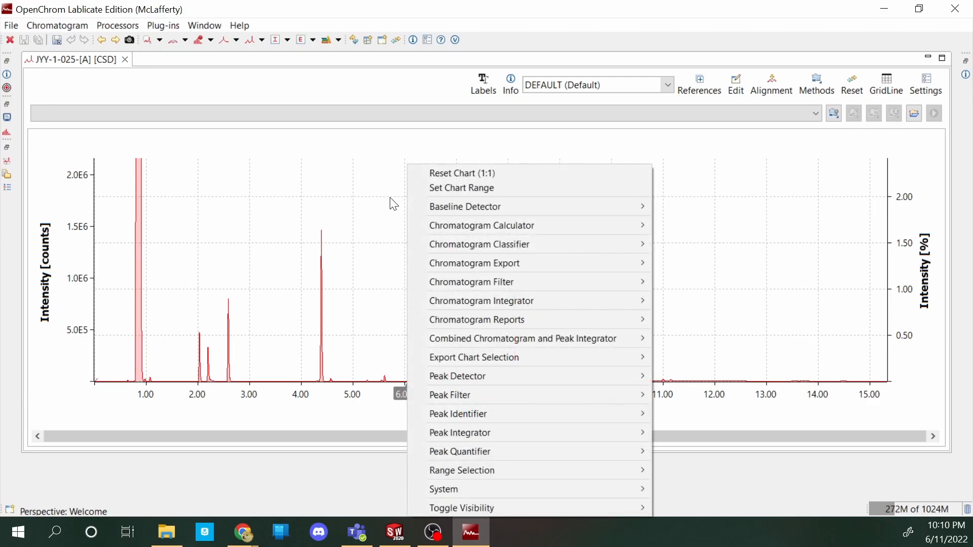
click(445, 189)
key(Tab)
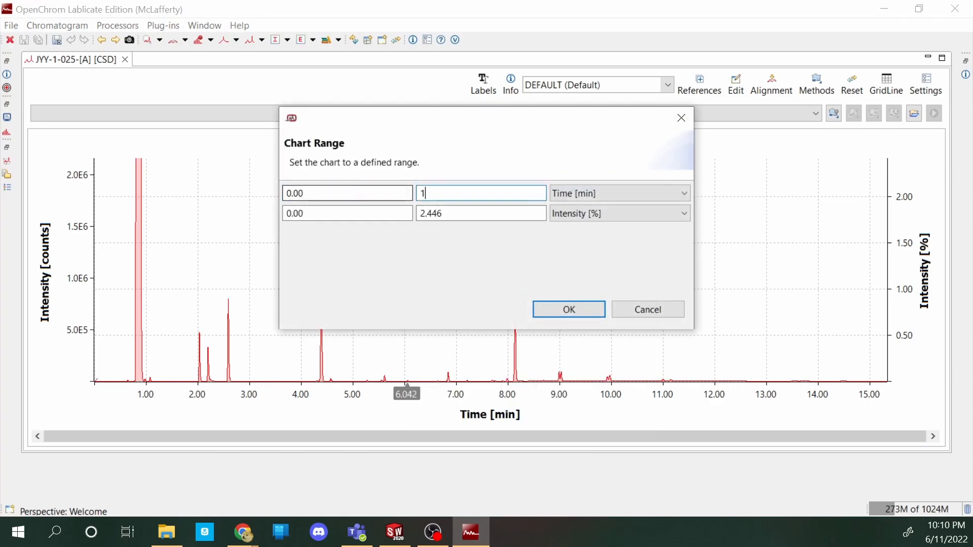
text(12)
key(Return)
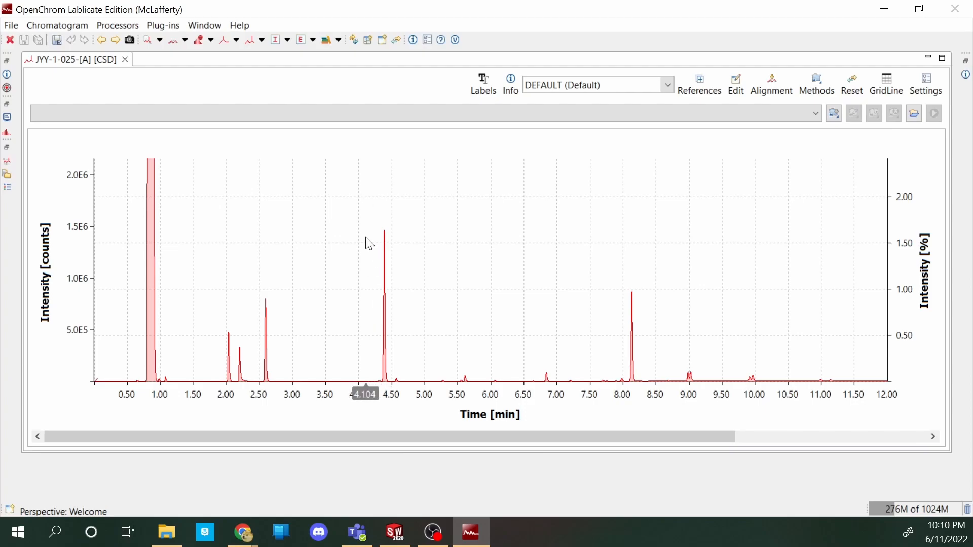
drag(364, 223, 406, 388)
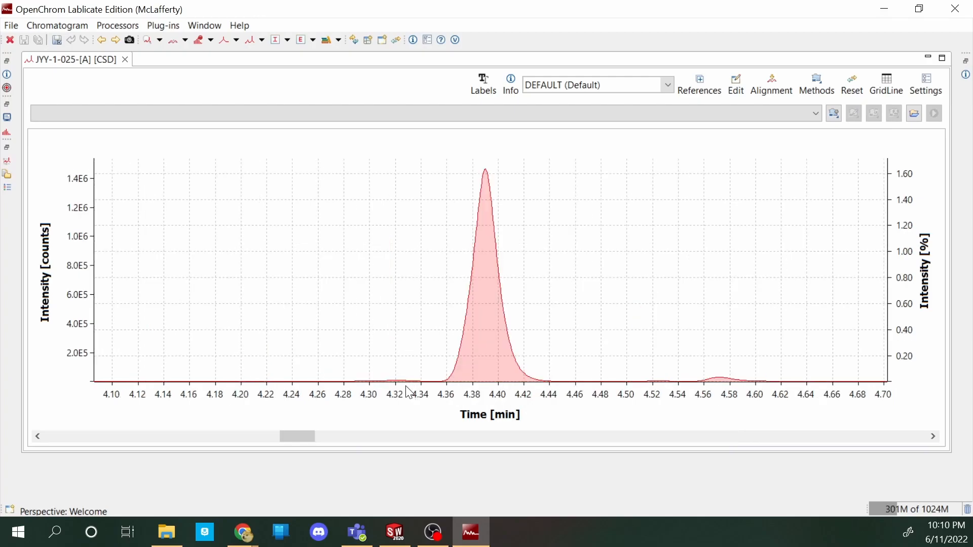
double_click(389, 275)
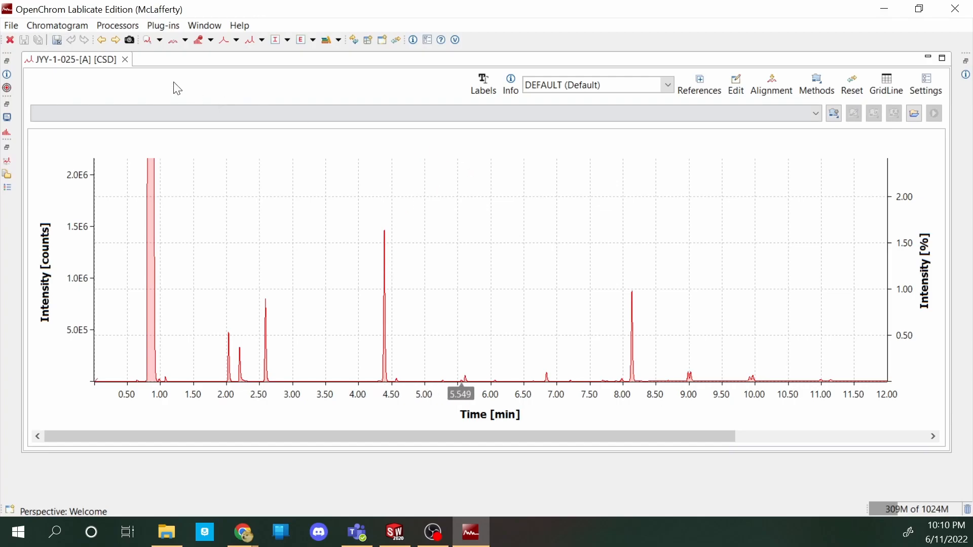
Open the measurement JYY-1-025-[B].gcd and compare its chromatogram with JYY-1-025-[A]
click(7, 174)
click(58, 60)
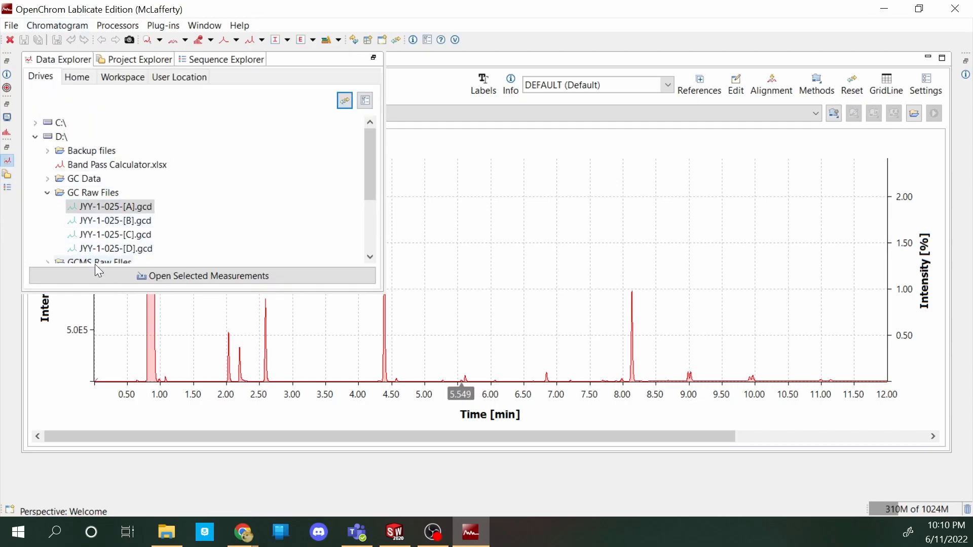
double_click(129, 222)
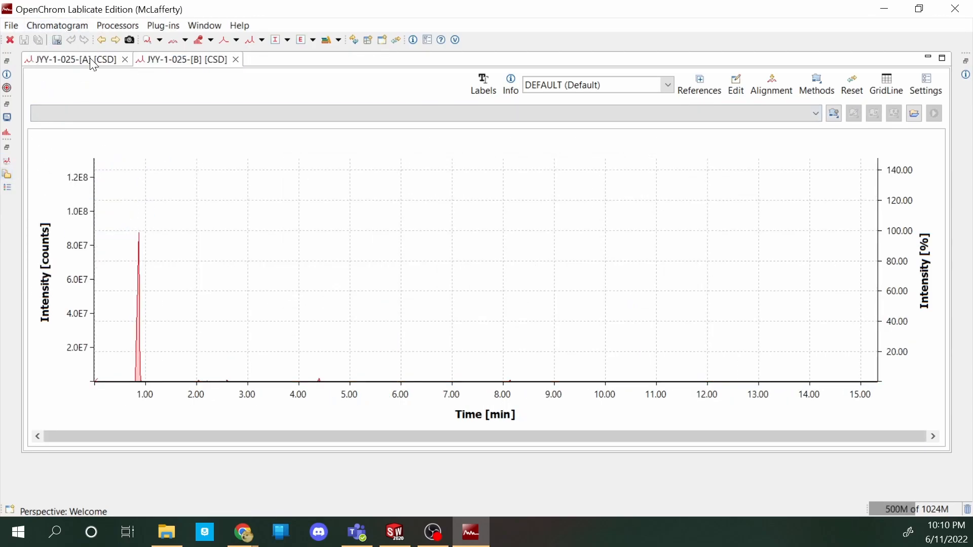
click(113, 65)
click(161, 62)
click(88, 63)
click(172, 63)
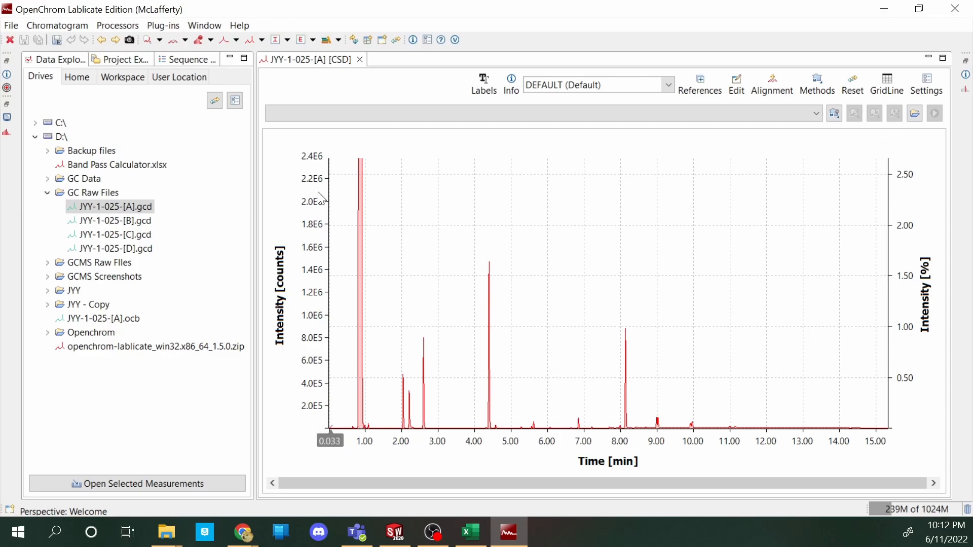
Show the Peak Detector for JYY-1-025-[A] and give it the whole workspace by minimizing the chromatogram editor and Data Explorer groups
click(236, 40)
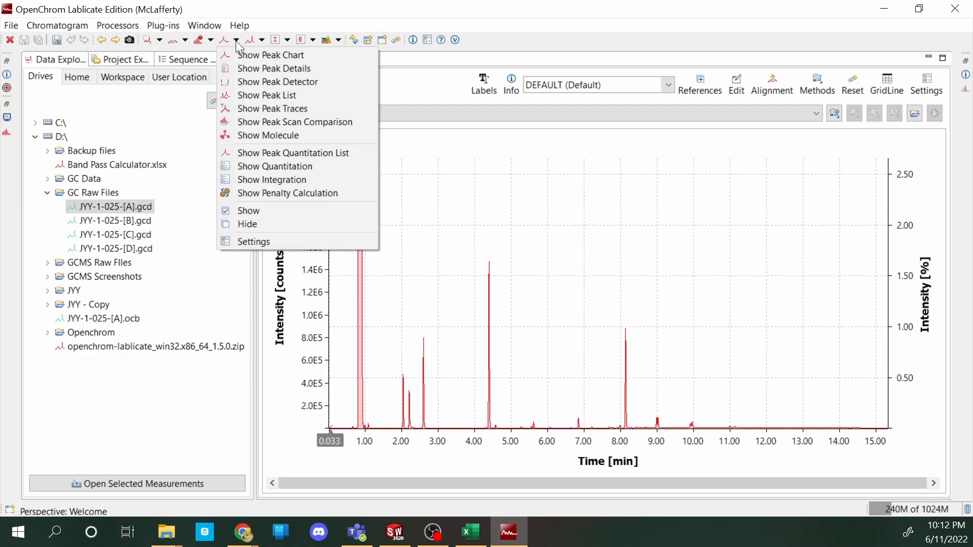
click(305, 85)
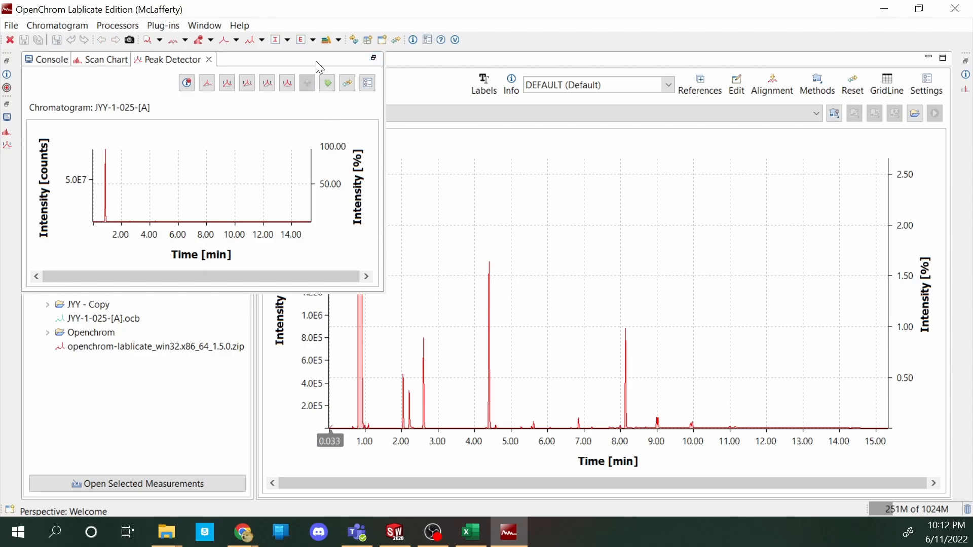
click(373, 59)
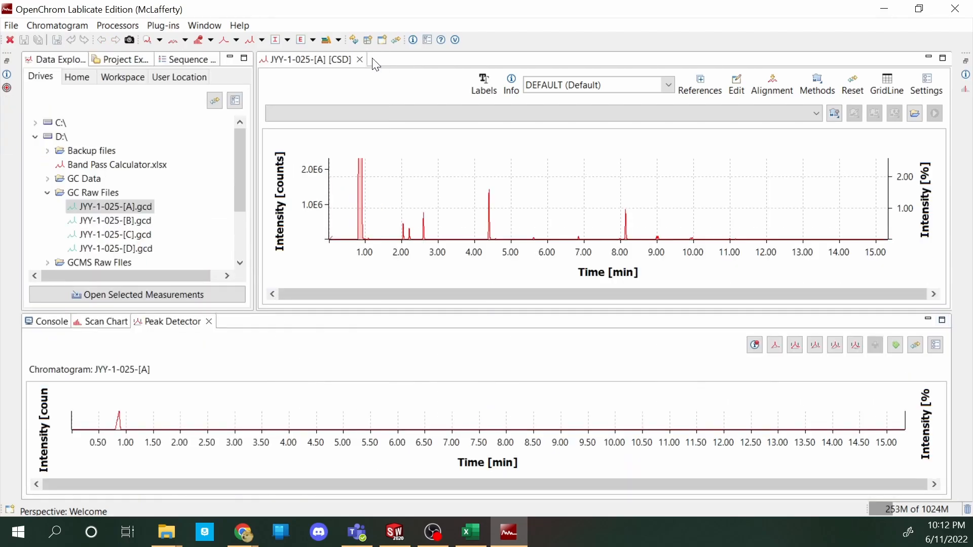
click(929, 57)
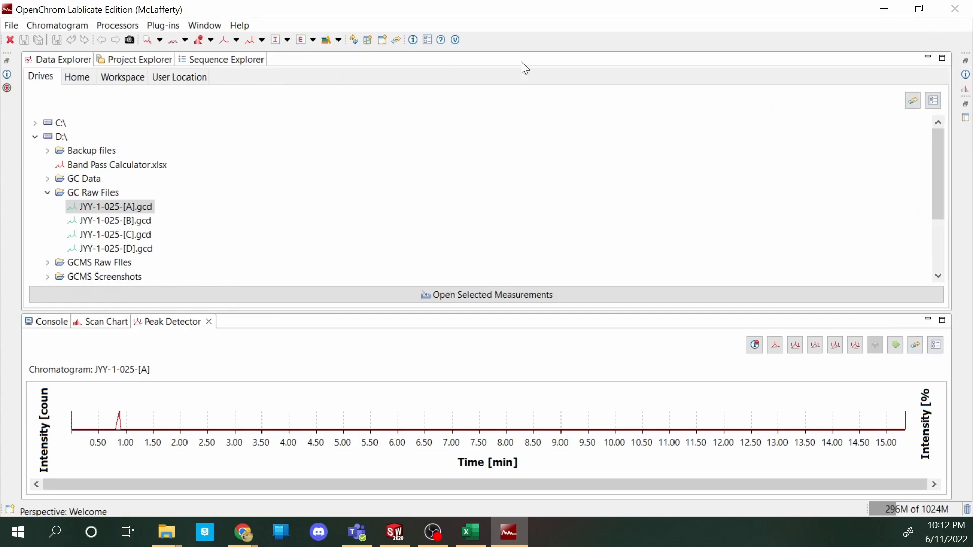
click(927, 57)
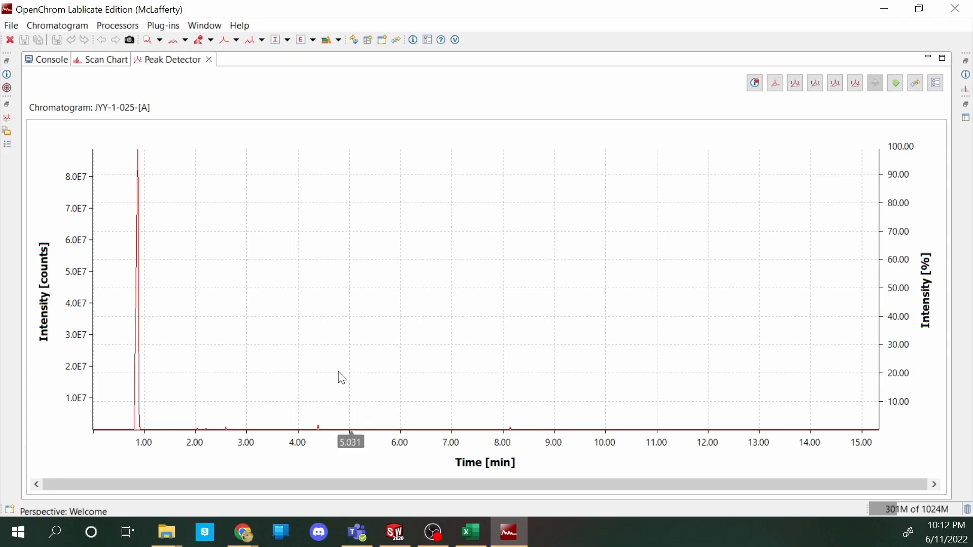
Add the peak near 4.39 min in BB detection mode, bounded from about 4.35 to 4.45 min
scroll(330, 382, up, 3)
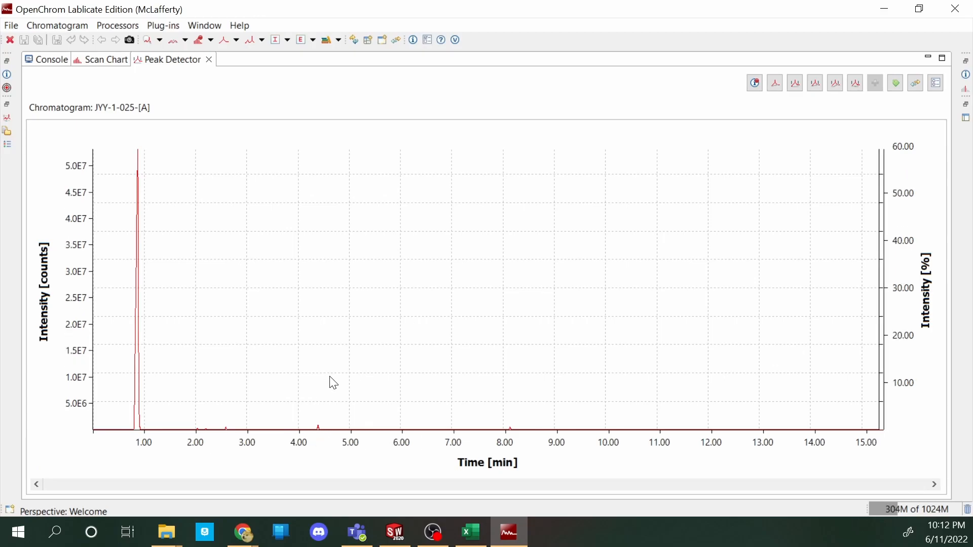
scroll(334, 370, up, 3)
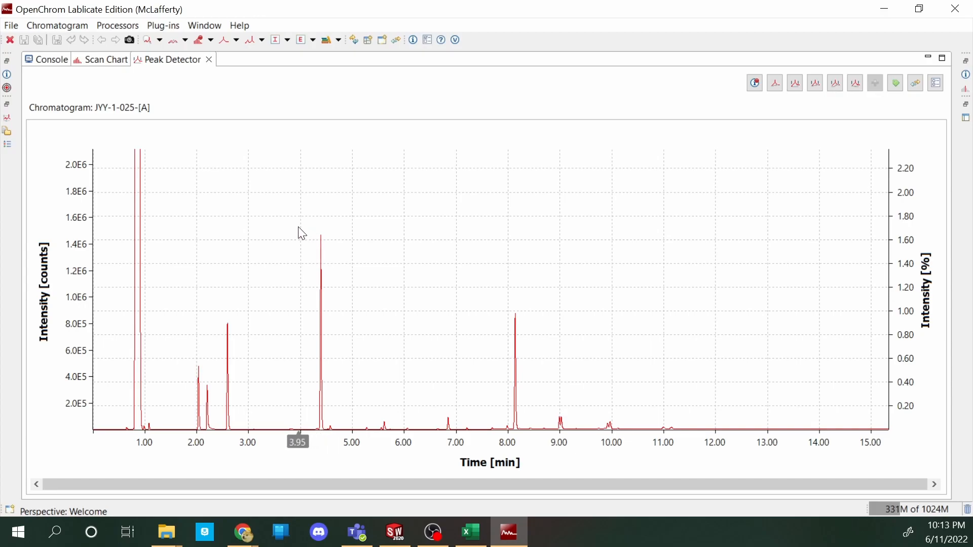
drag(298, 228, 340, 435)
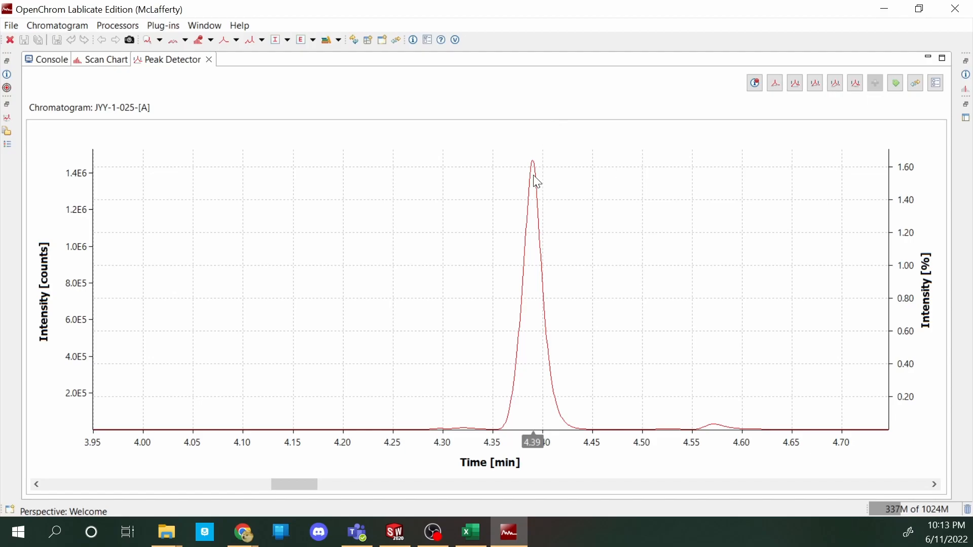
click(795, 84)
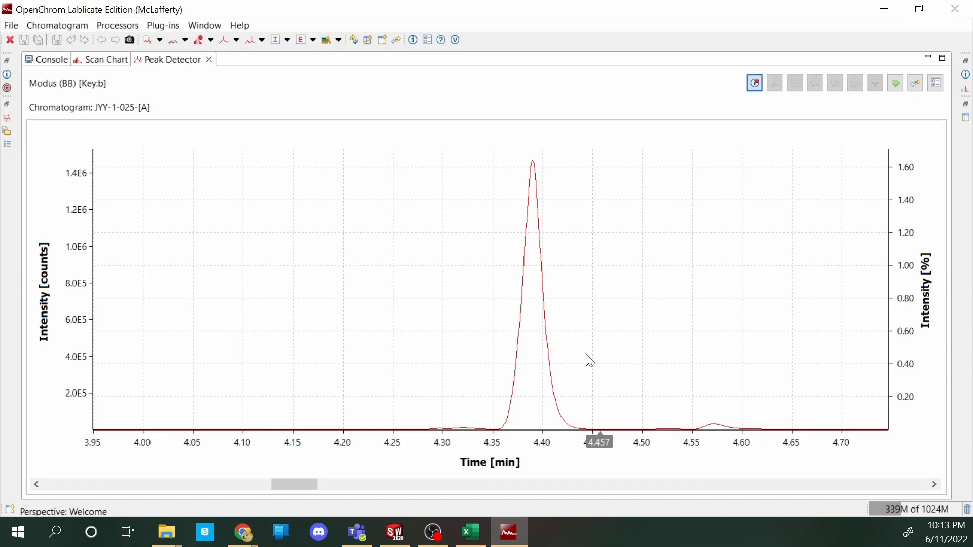
ctrl+click(492, 337)
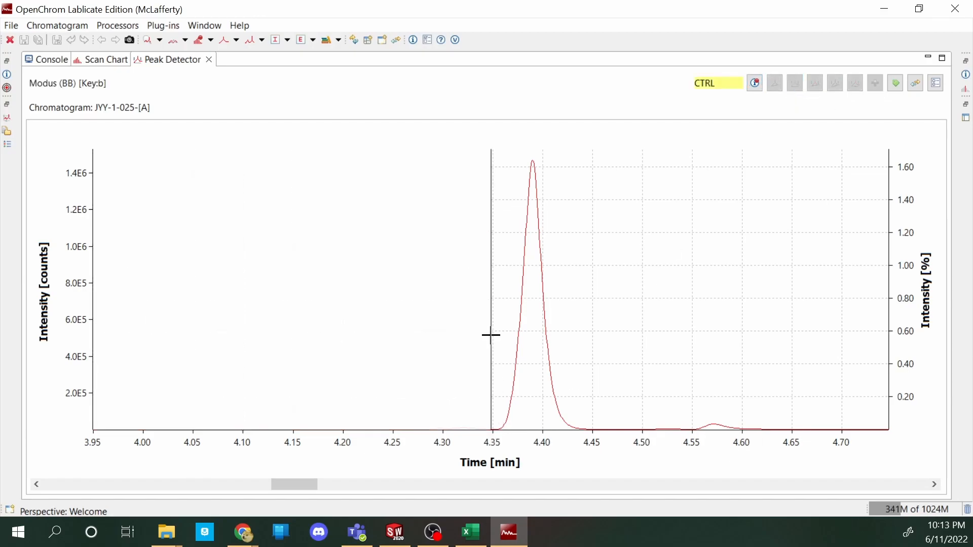
ctrl+click(589, 352)
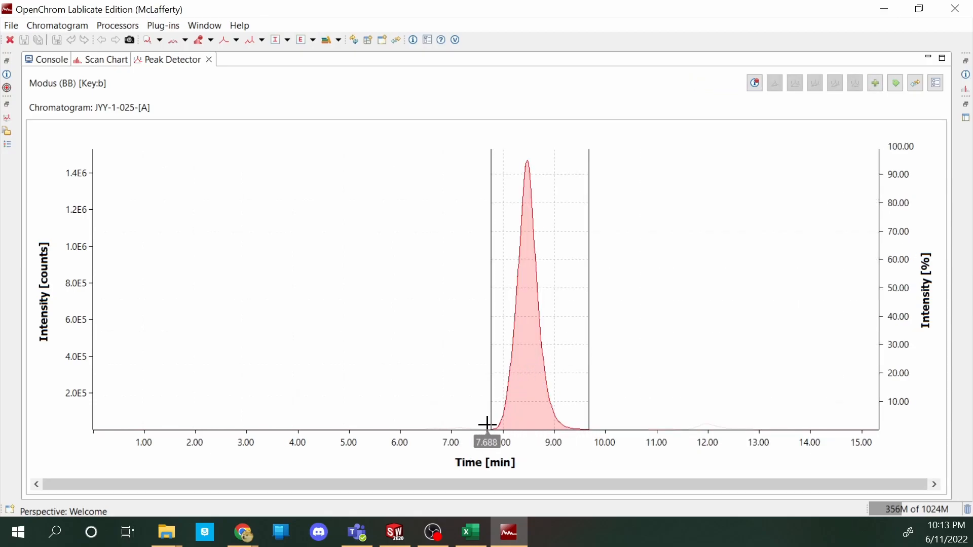
click(872, 85)
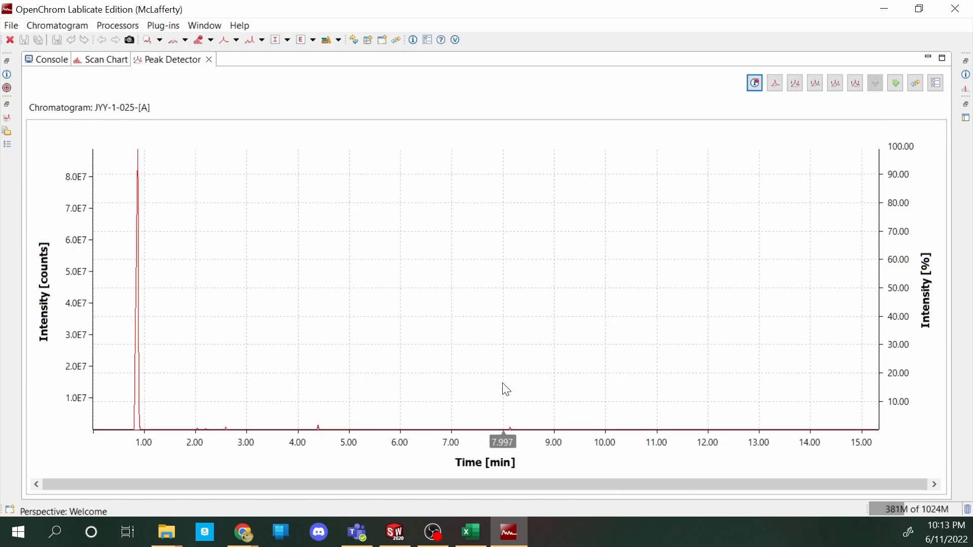
Add the peak near 8.14 min in BB detection mode, bounded from about 8.10 to 8.19 min
scroll(537, 372, up, 5)
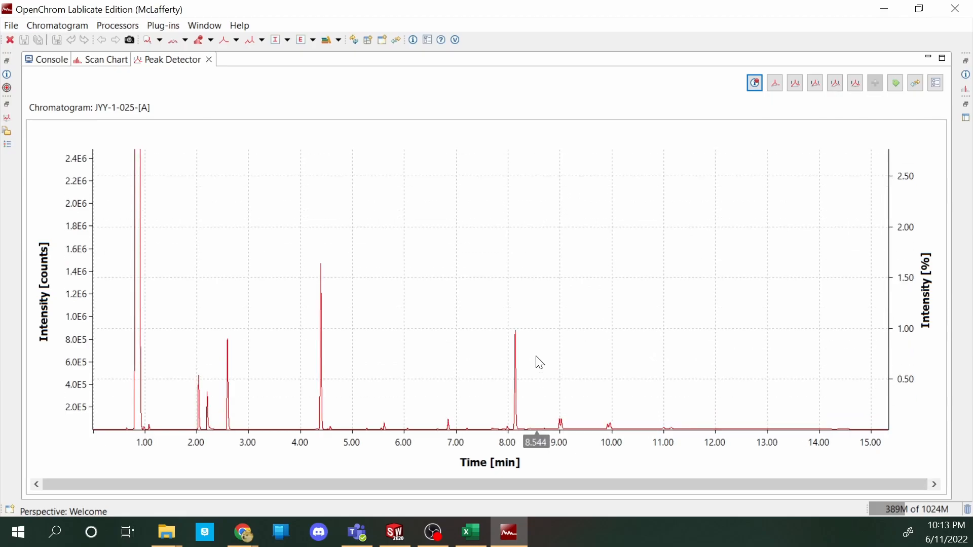
drag(493, 294, 540, 432)
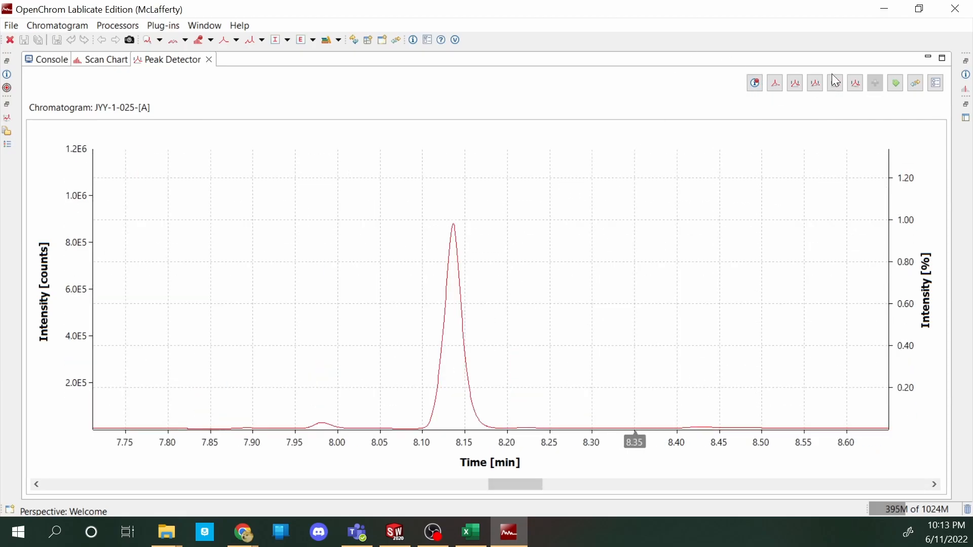
click(796, 86)
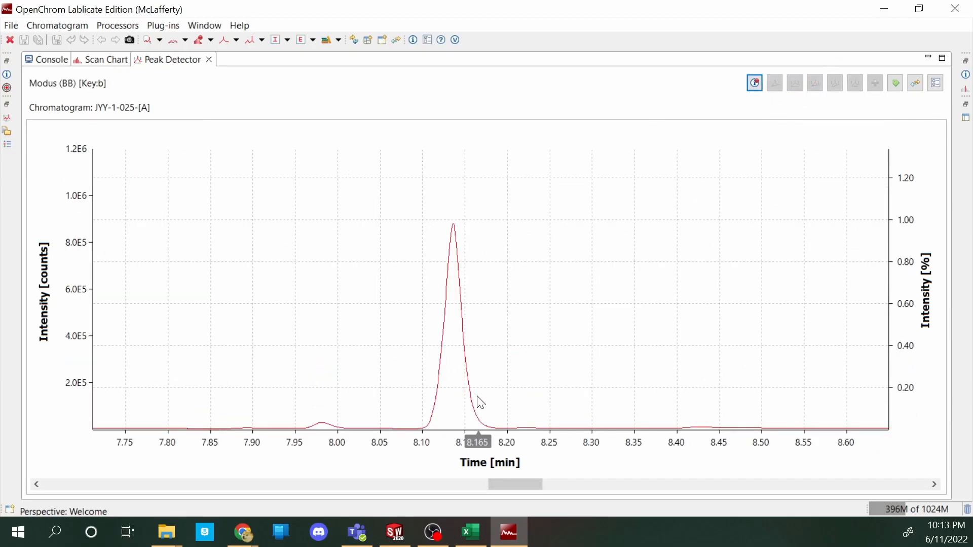
ctrl+click(421, 384)
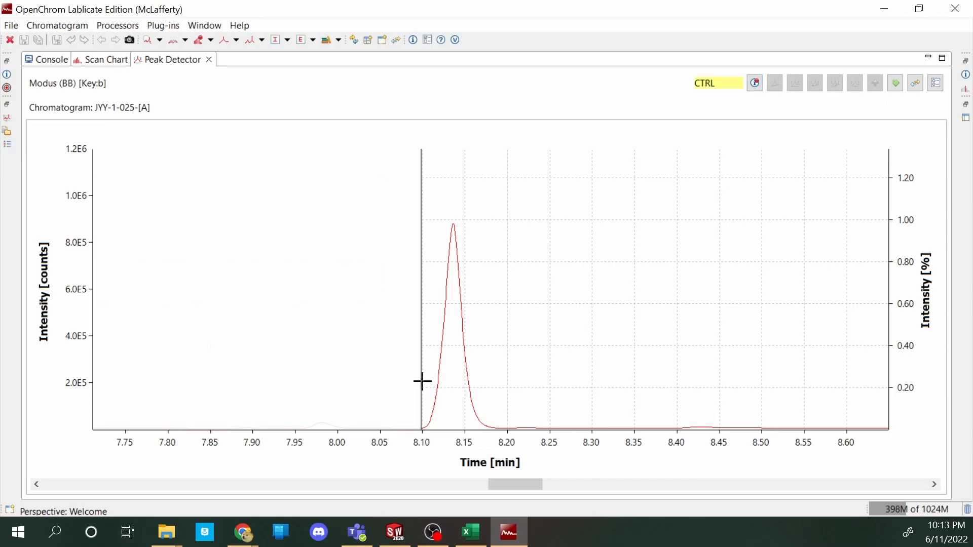
ctrl+click(500, 359)
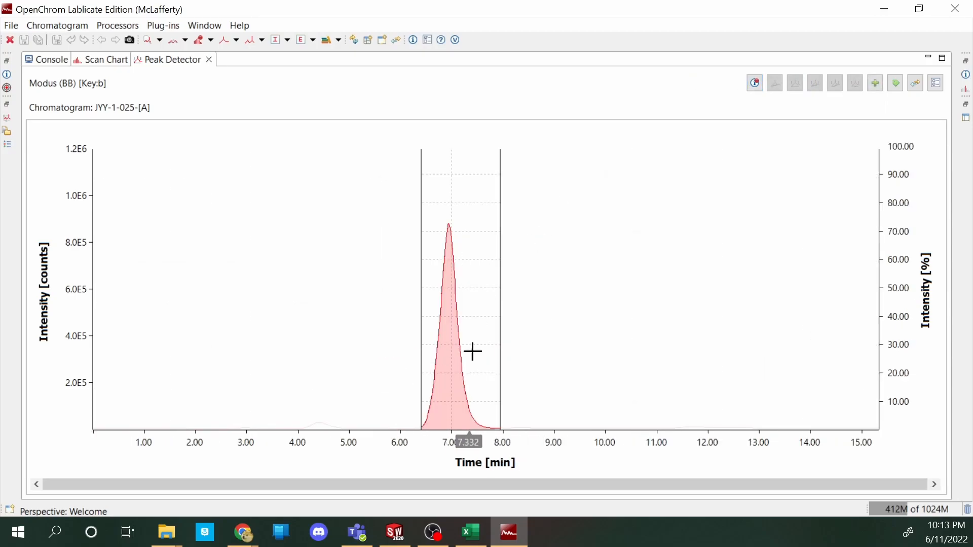
click(874, 84)
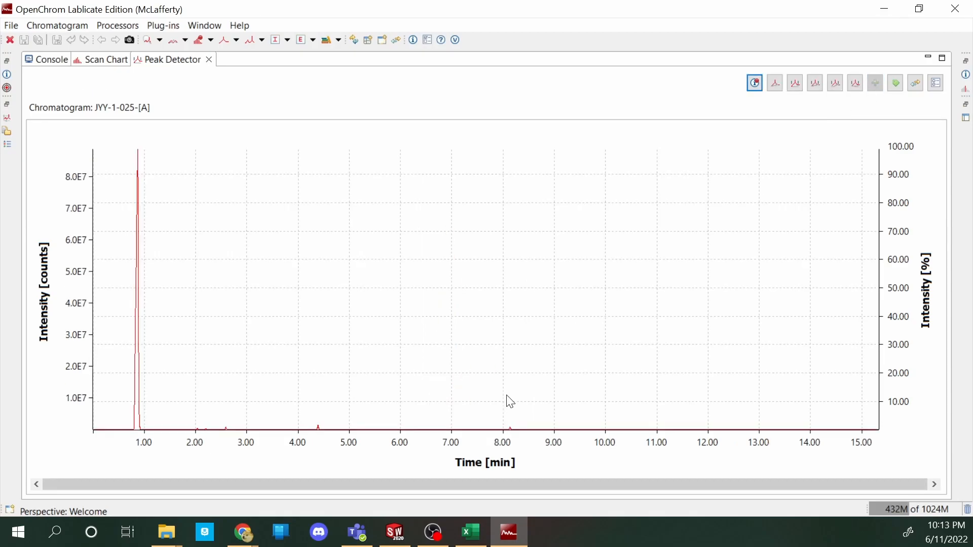
Close the Peak Detector and Scan Chart views and fill the workspace with the restored JYY-1-025-[A] chromatogram, keeping the Console minimized
click(209, 60)
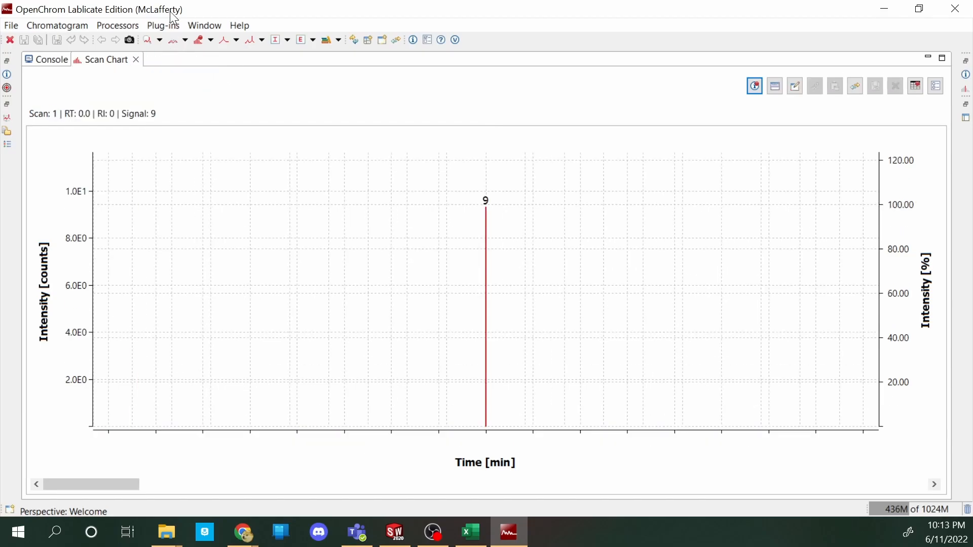
click(136, 59)
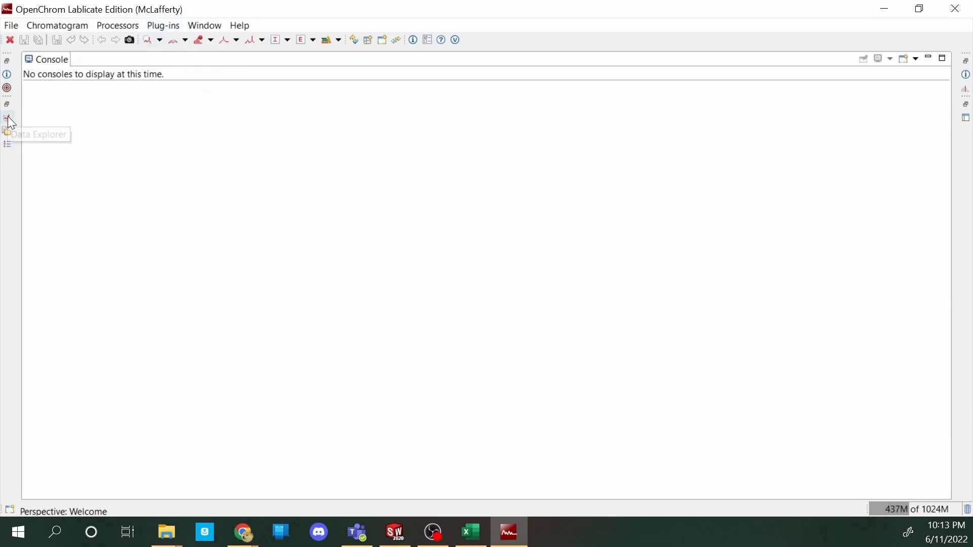
click(965, 91)
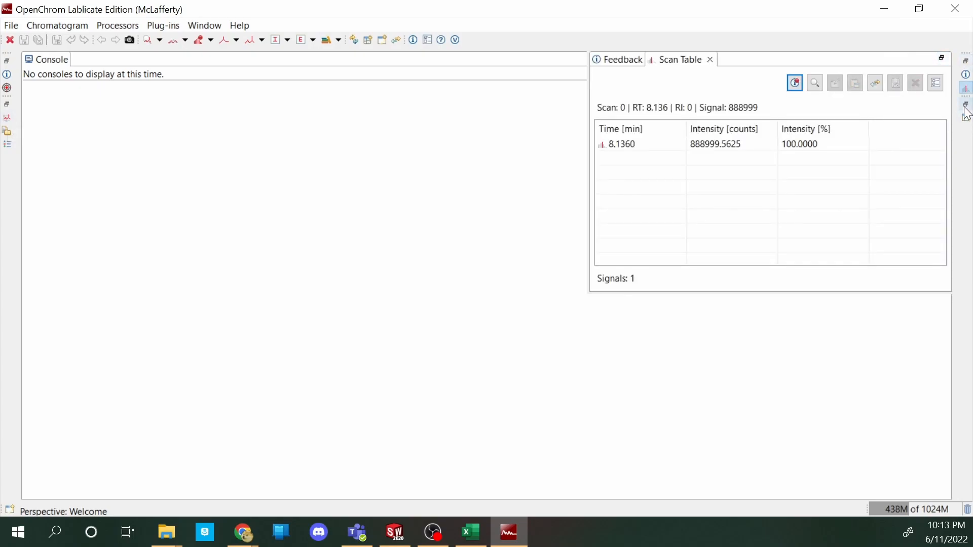
click(966, 118)
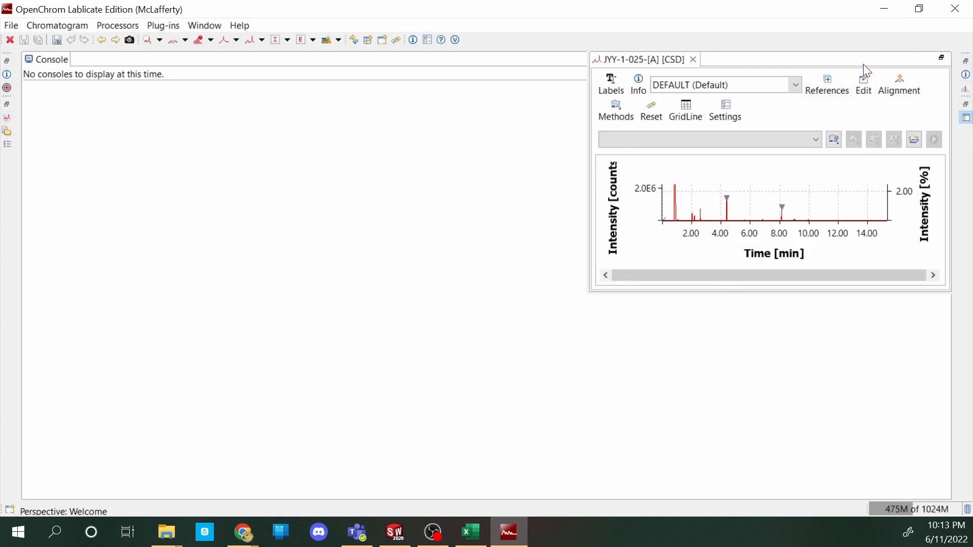
click(941, 59)
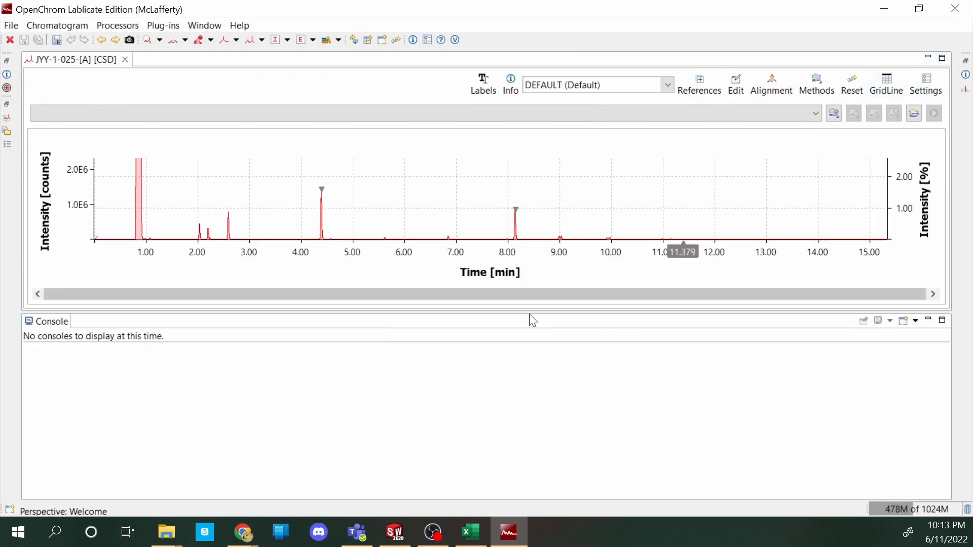
click(928, 58)
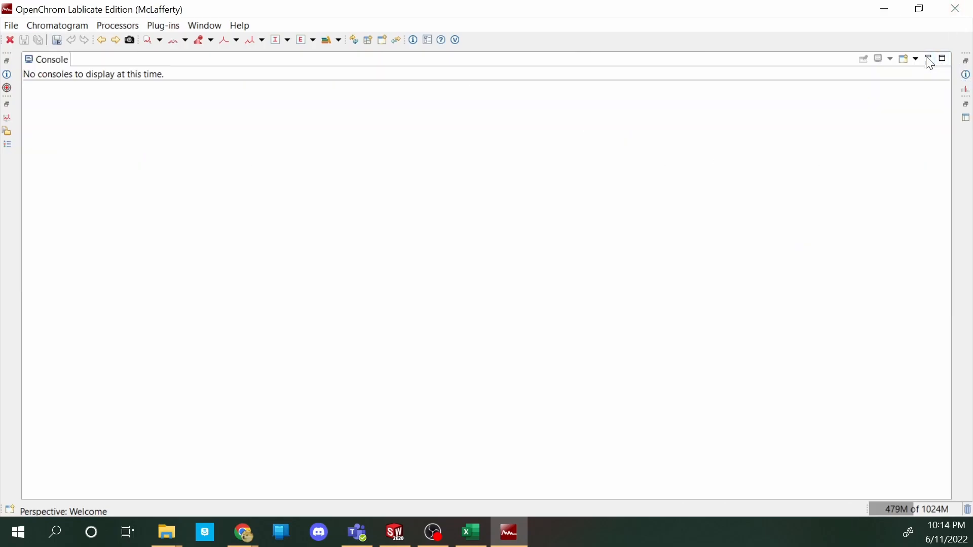
click(968, 121)
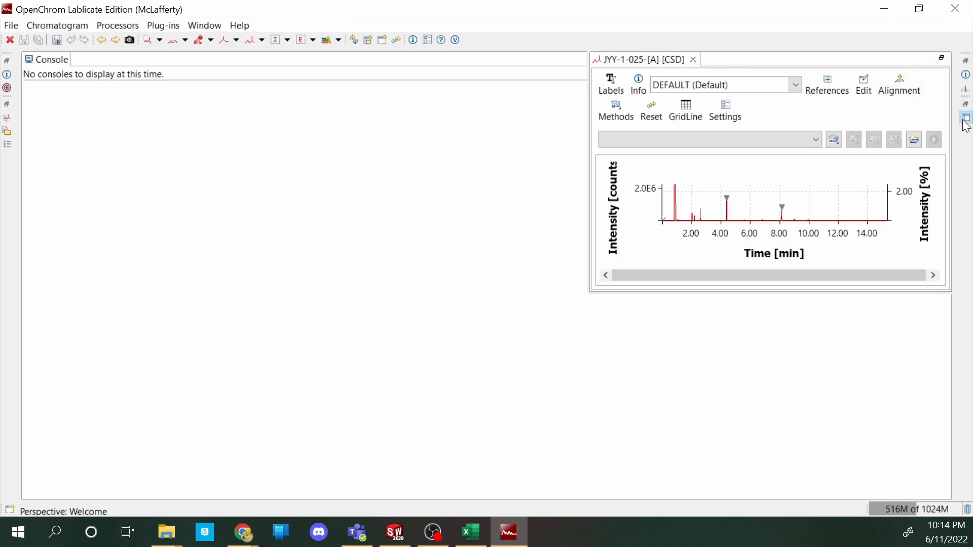
click(942, 57)
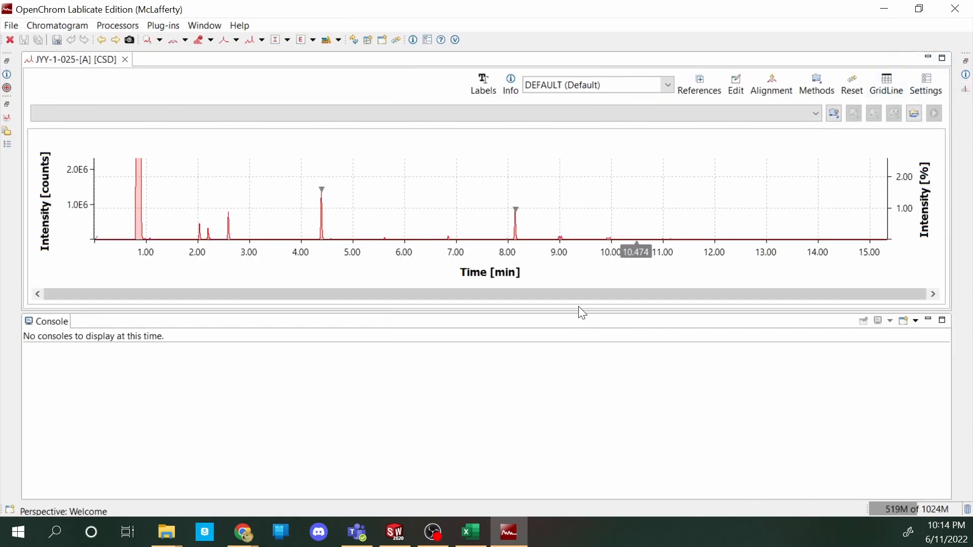
click(927, 320)
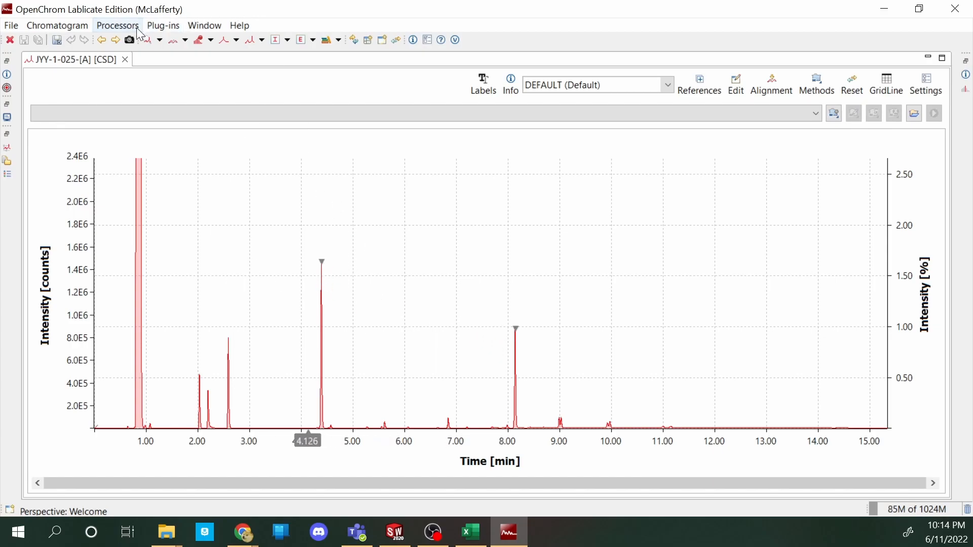
Show the Peak List for JYY-1-025-[A] and examine the retention times and areas of the detected peaks
click(239, 43)
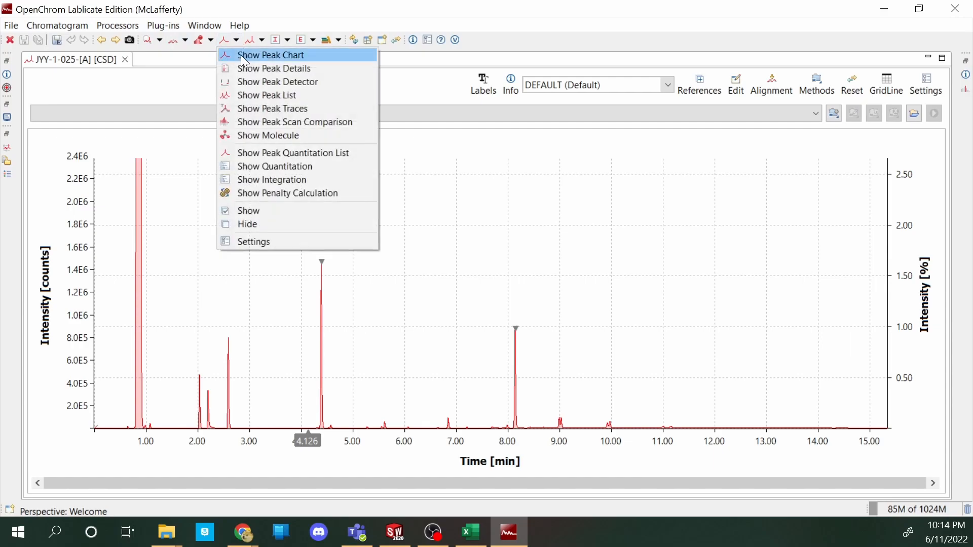
click(287, 101)
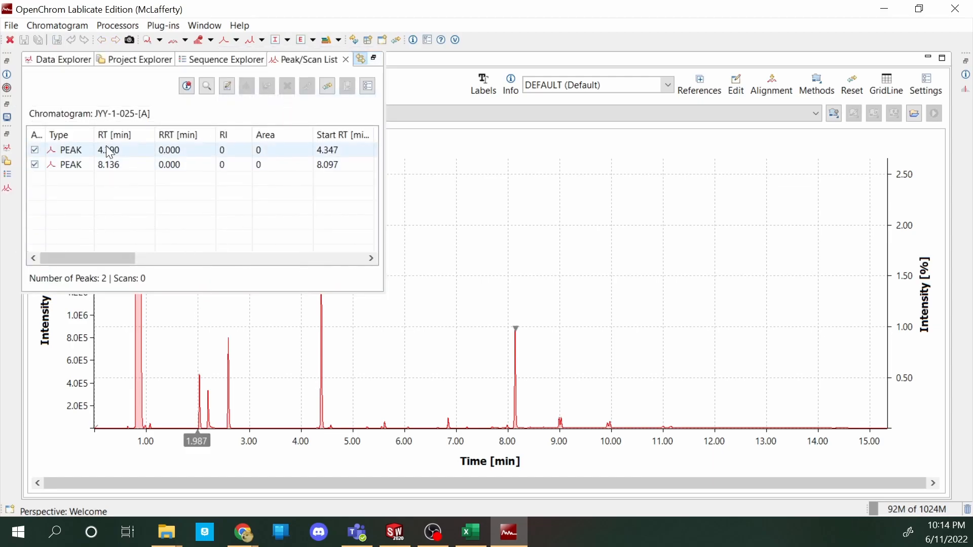
drag(117, 258, 107, 257)
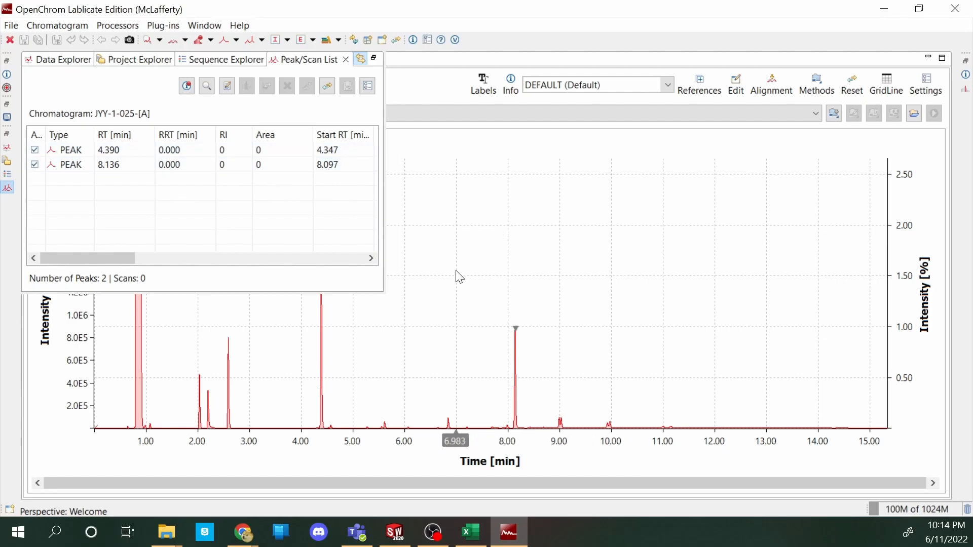
Integrate the detected peaks of JYY-1-025-[A] with Peak Integrator Trapezoid using the system options
right_click(458, 287)
click(400, 82)
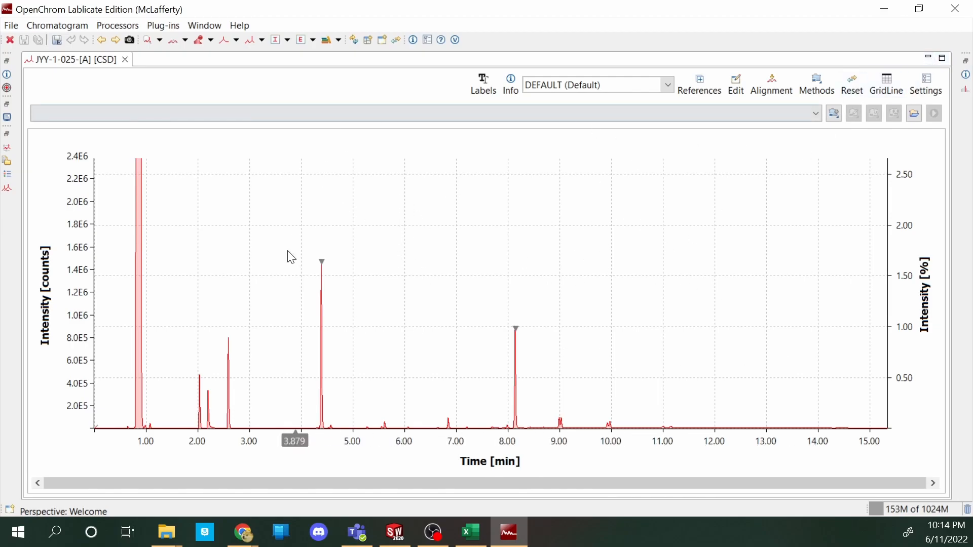
right_click(401, 257)
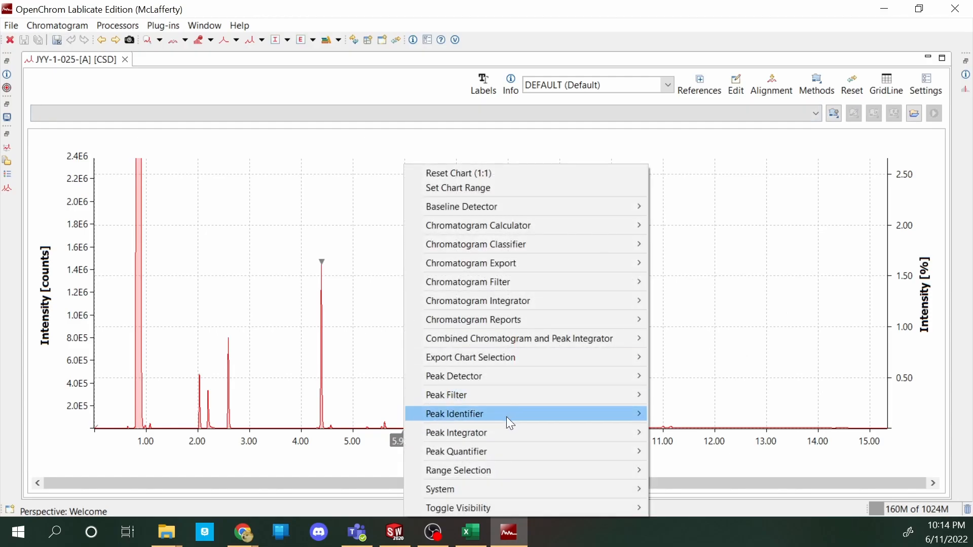
mouse_move(494, 434)
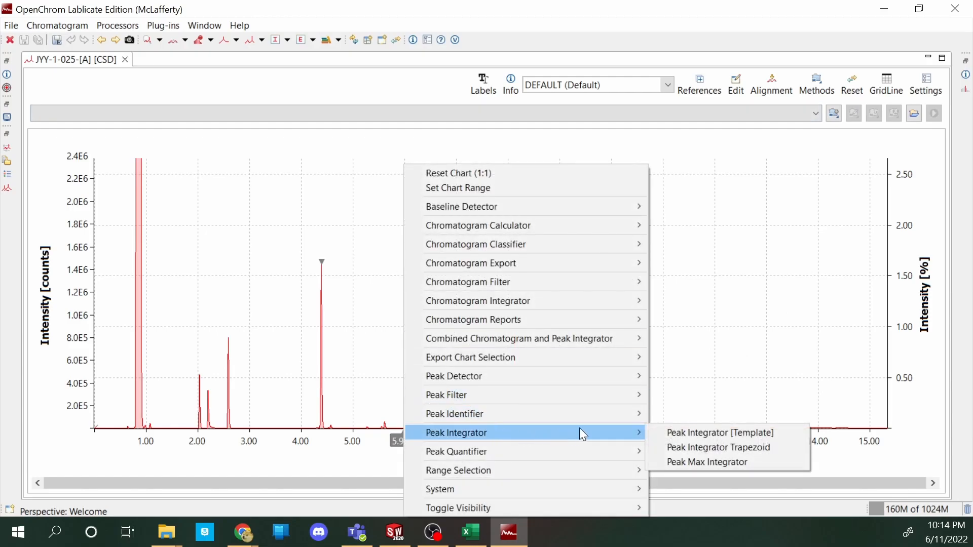
click(687, 451)
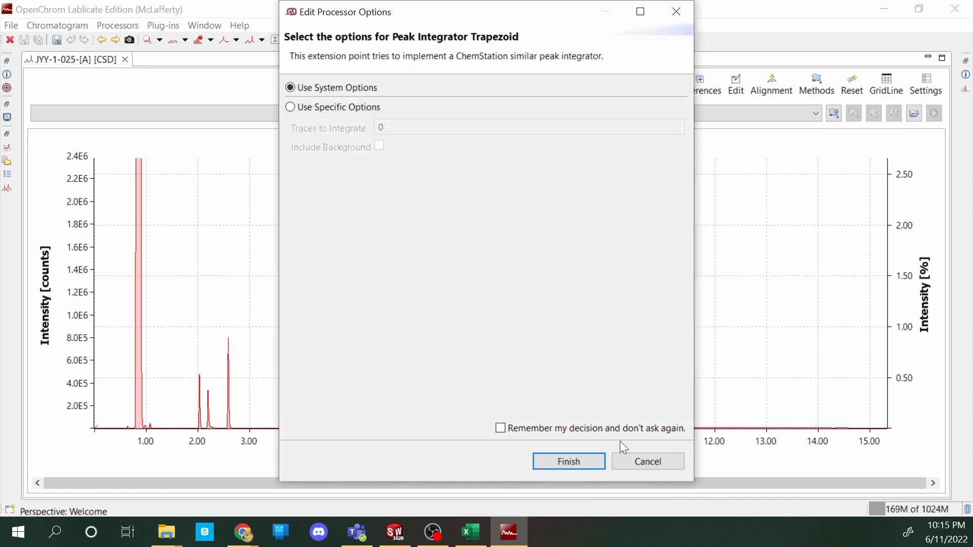
click(564, 462)
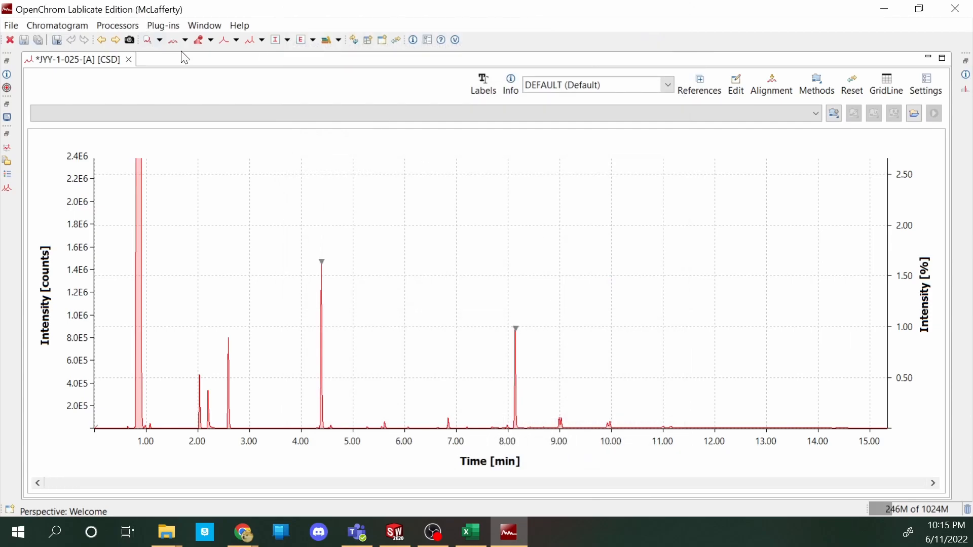
Select all peaks in the Peak/Scan List of JYY-1-025-[A] and copy the table selection to the clipboard
click(8, 188)
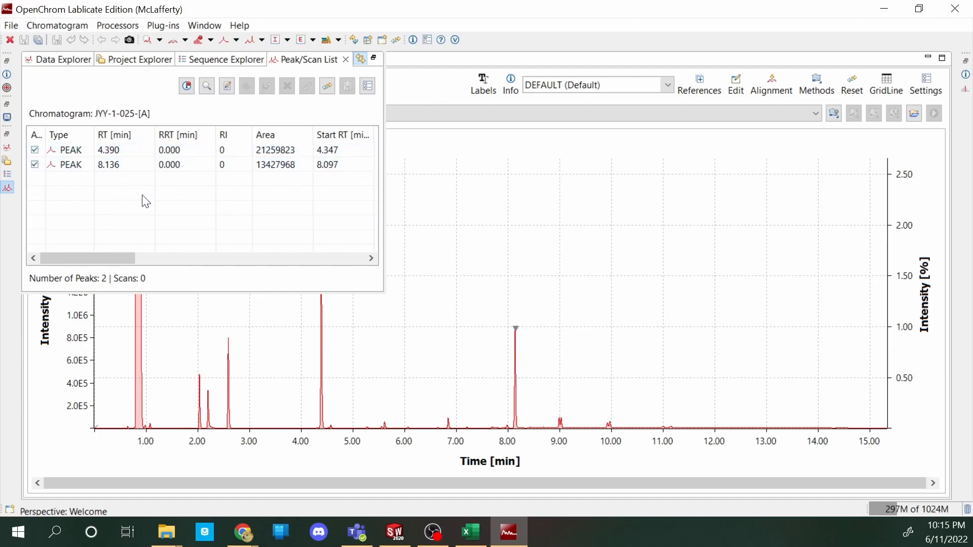
right_click(111, 209)
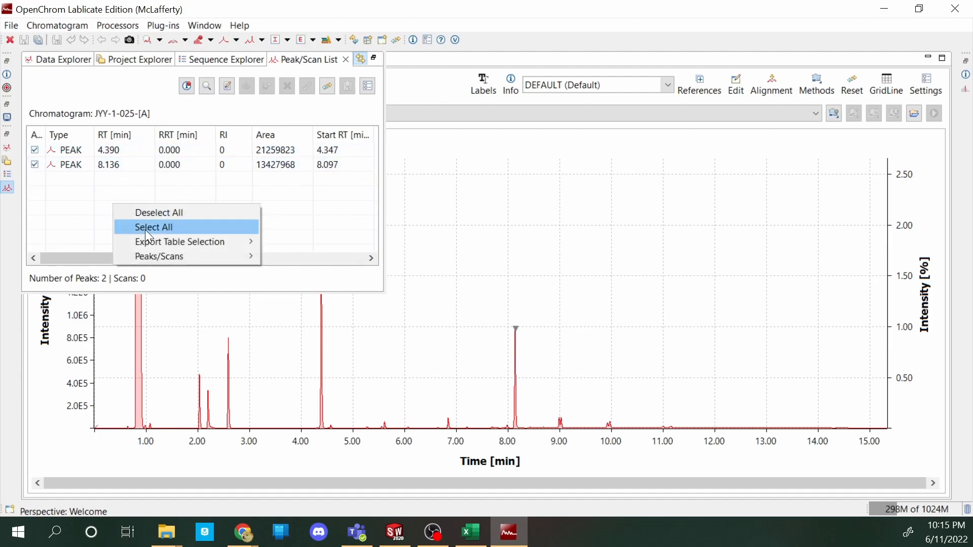
click(145, 230)
right_click(122, 212)
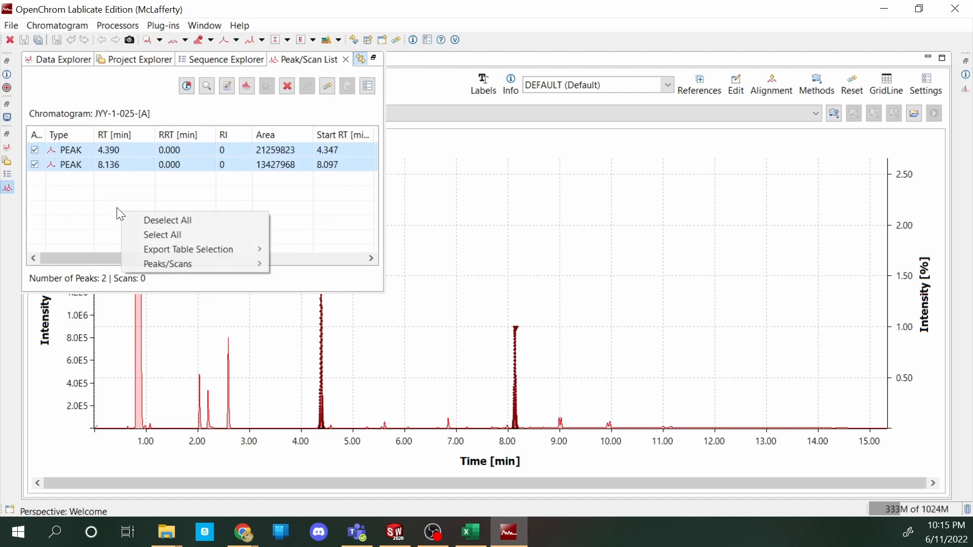
mouse_move(154, 251)
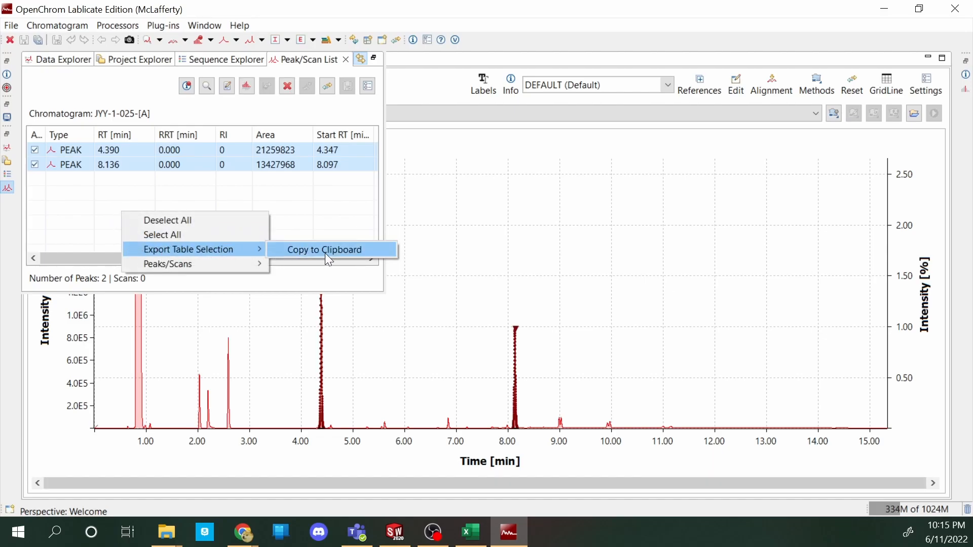
click(294, 251)
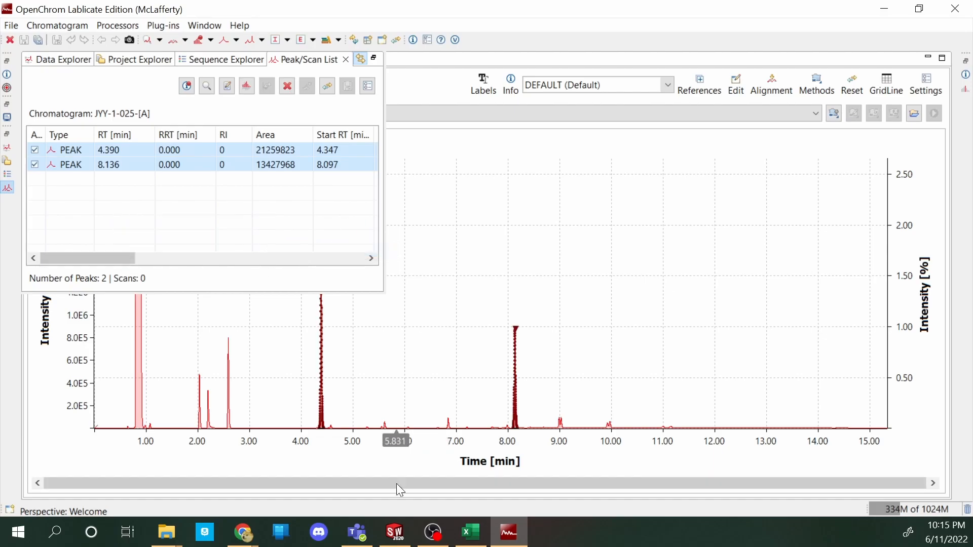
Switch to Excel, paste the copied peak table at cell F9 of the blank sheet and select the two peak area values
click(469, 533)
click(272, 293)
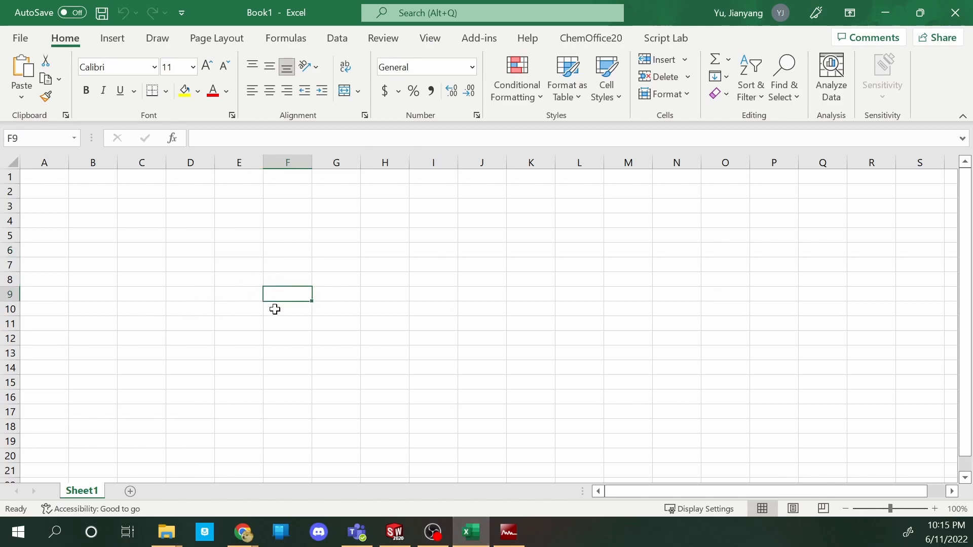
key(ctrl+v)
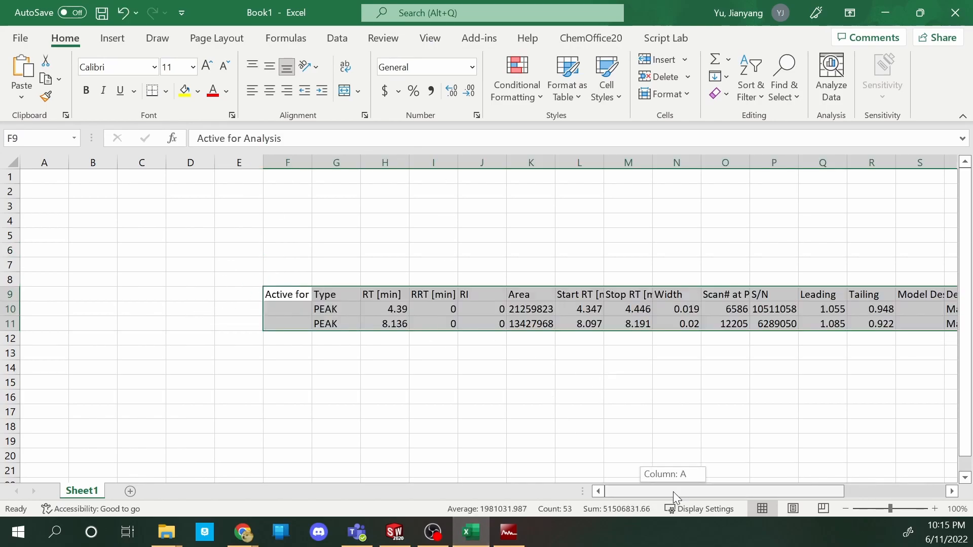
click(503, 351)
drag(525, 310, 523, 320)
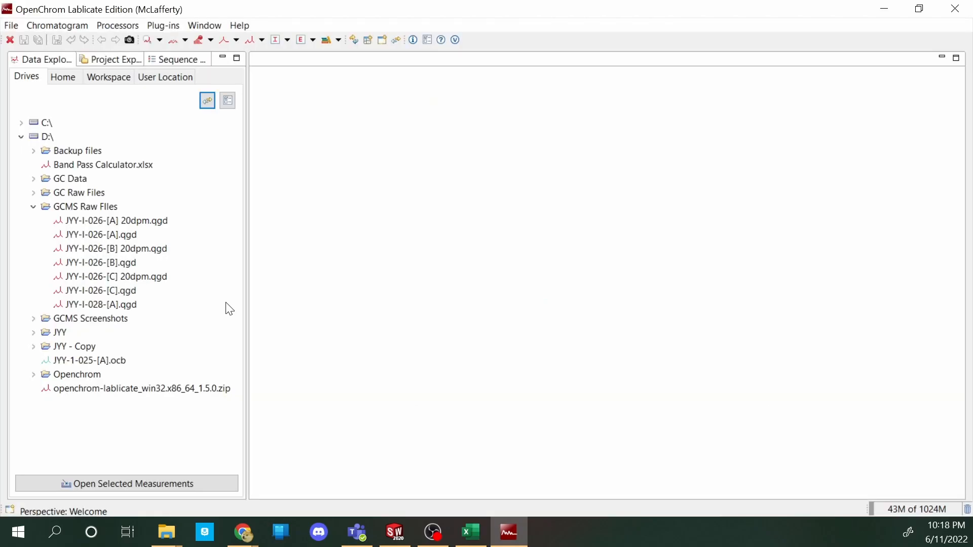
Open the GCMS measurement JYY-I-028-[A].qgd and select the scan at the apex of the peak near 7.16 min
right_click(117, 304)
click(151, 327)
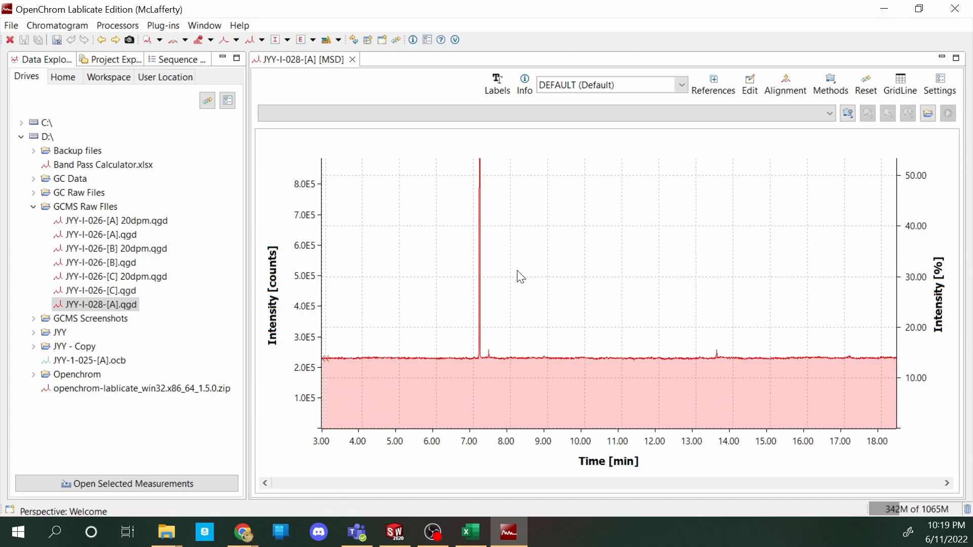
drag(436, 222, 518, 408)
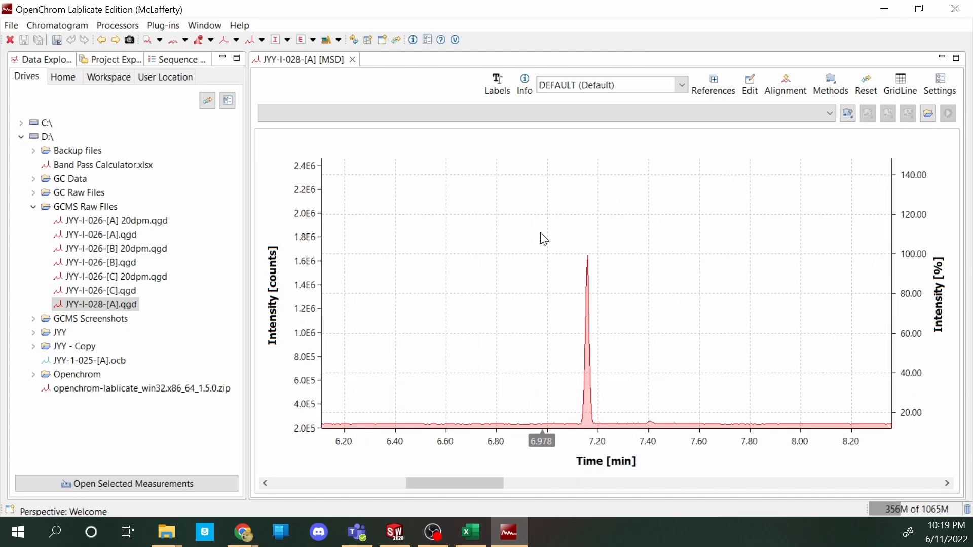
click(588, 257)
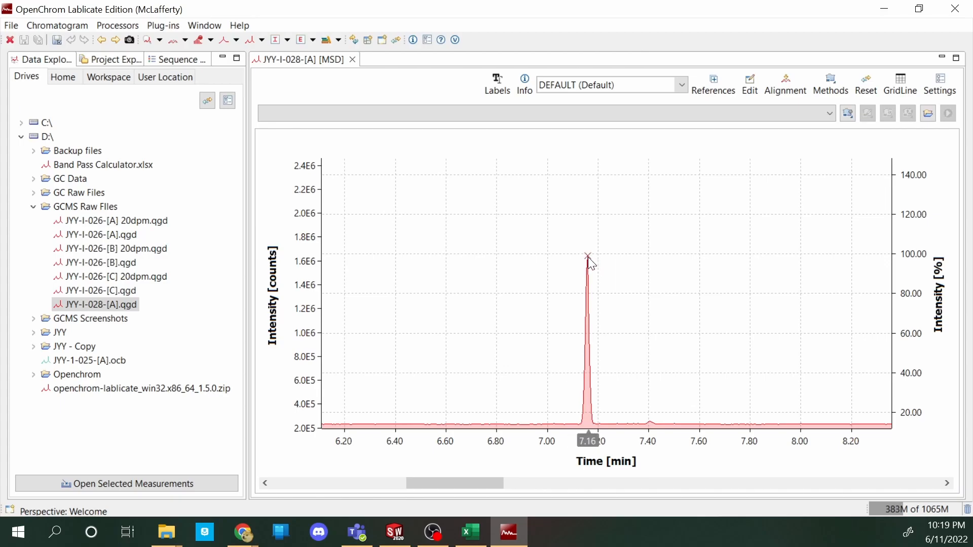
Show the Scan Chart for the selected scan and dock it beside the chromatogram, with the Data Explorer group minimized
click(210, 40)
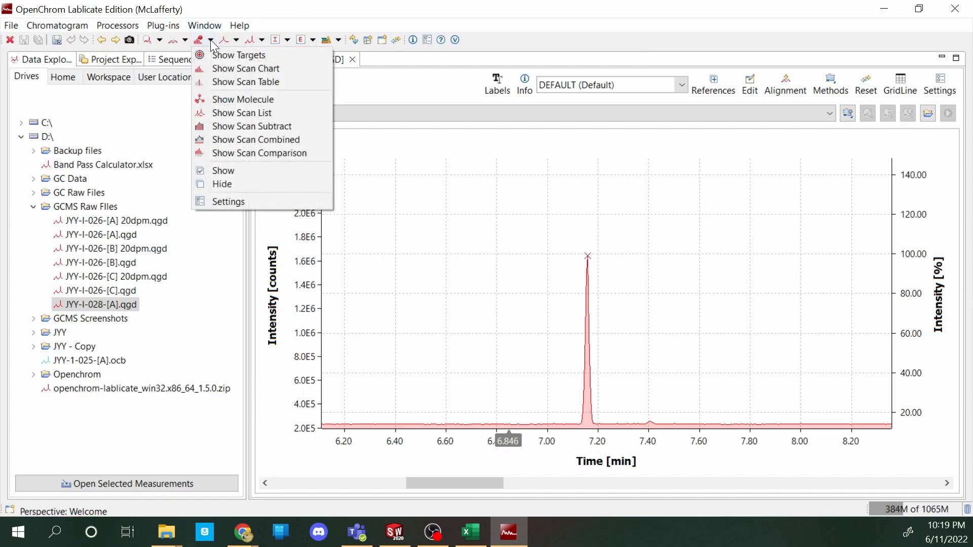
click(221, 69)
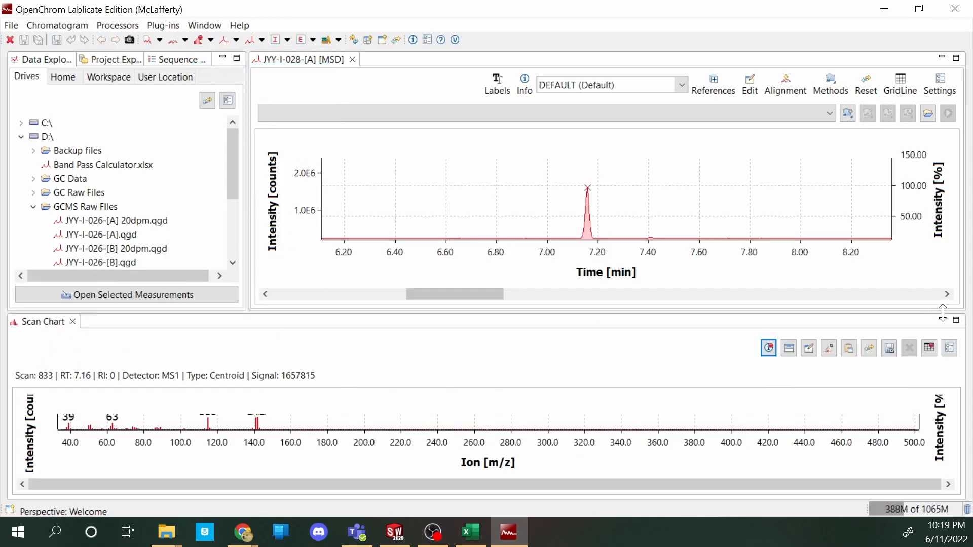
click(222, 59)
drag(393, 319, 158, 137)
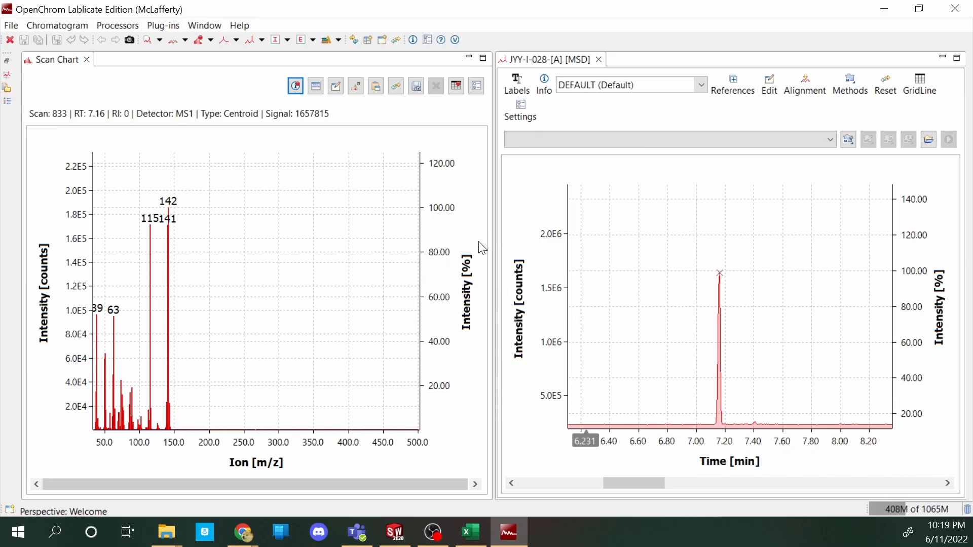
Set the upper limit of the Scan Chart's ion axis to 200 m/z
right_click(239, 267)
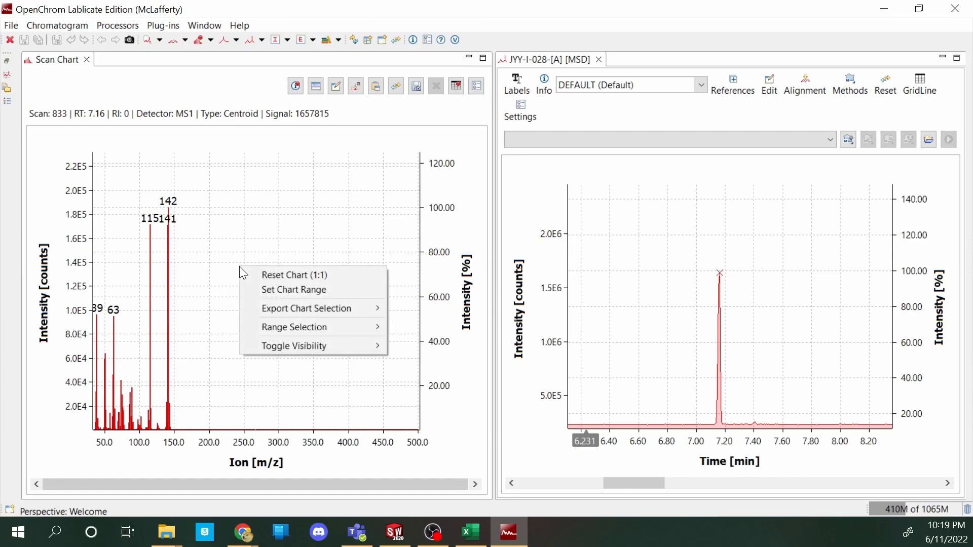
click(273, 292)
double_click(430, 193)
text(200)
key(Return)
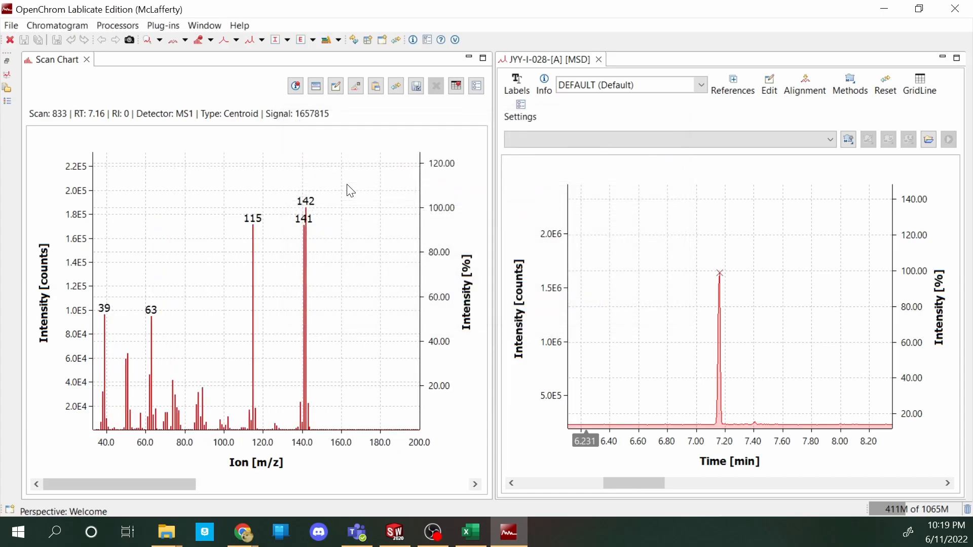
right_click(344, 221)
click(331, 225)
scroll(311, 246, up, 4)
scroll(318, 244, down, 3)
scroll(321, 251, up, 2)
scroll(322, 253, down, 4)
Show the Scan Table listing the ions and intensities of the selected scan
click(210, 41)
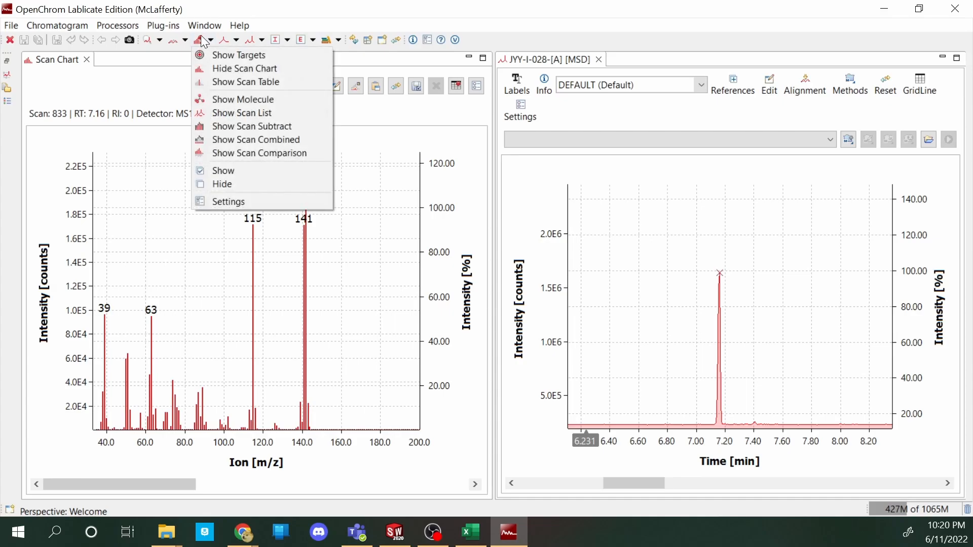
click(225, 84)
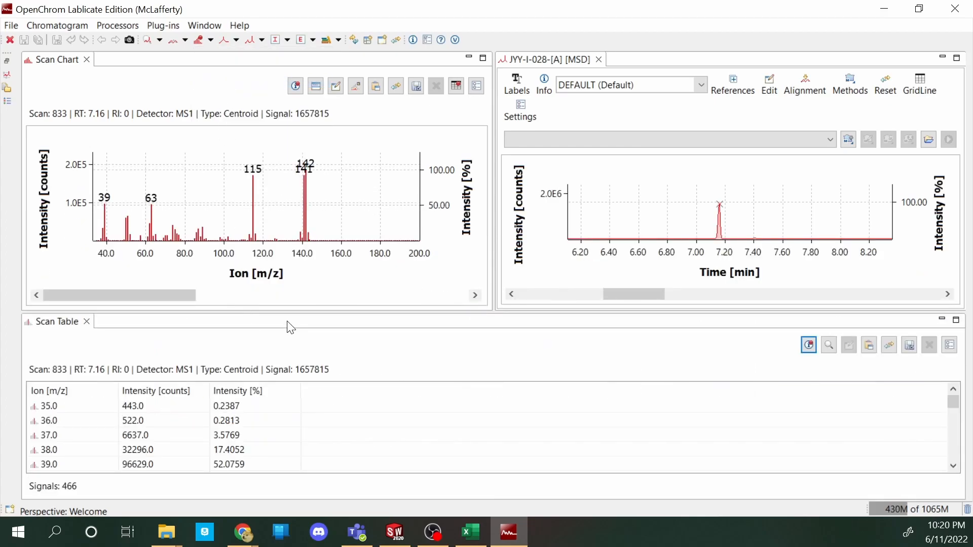
Enlarge the Scan Table area and sort the listed ions by Intensity [counts] in ascending order
drag(293, 312, 304, 155)
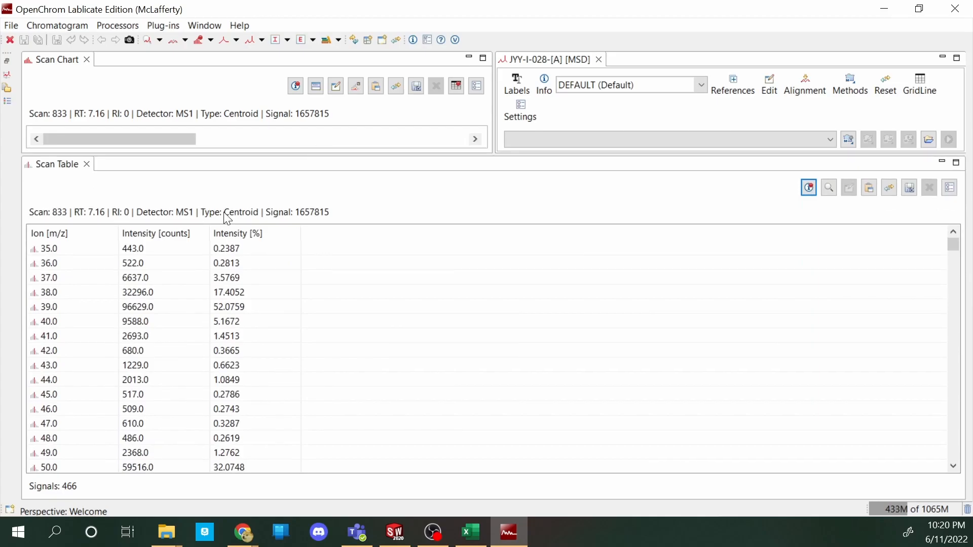
click(40, 245)
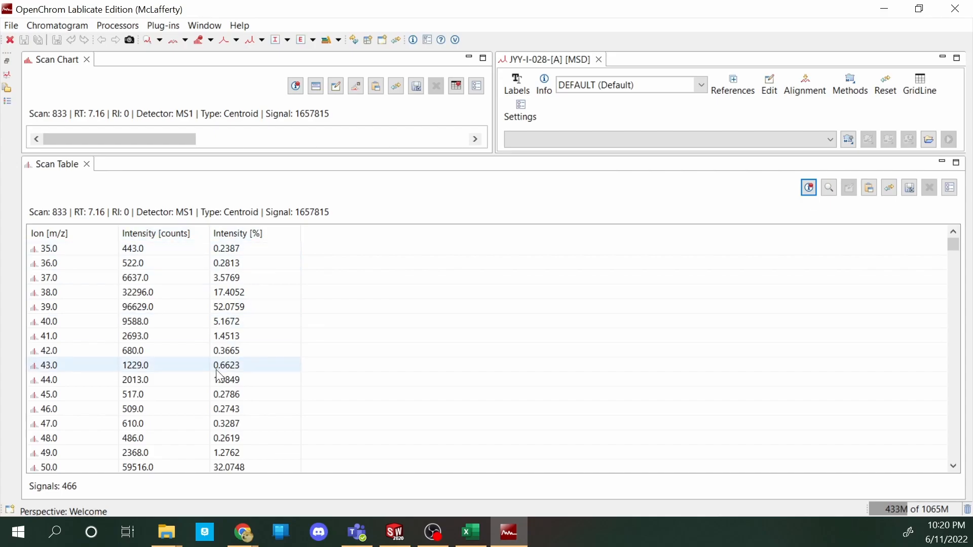
click(82, 230)
click(151, 233)
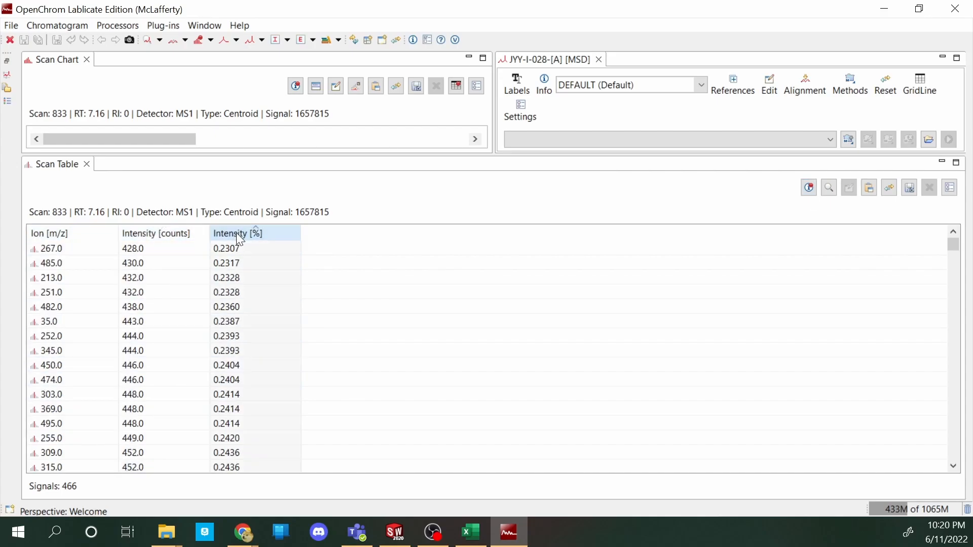
click(89, 232)
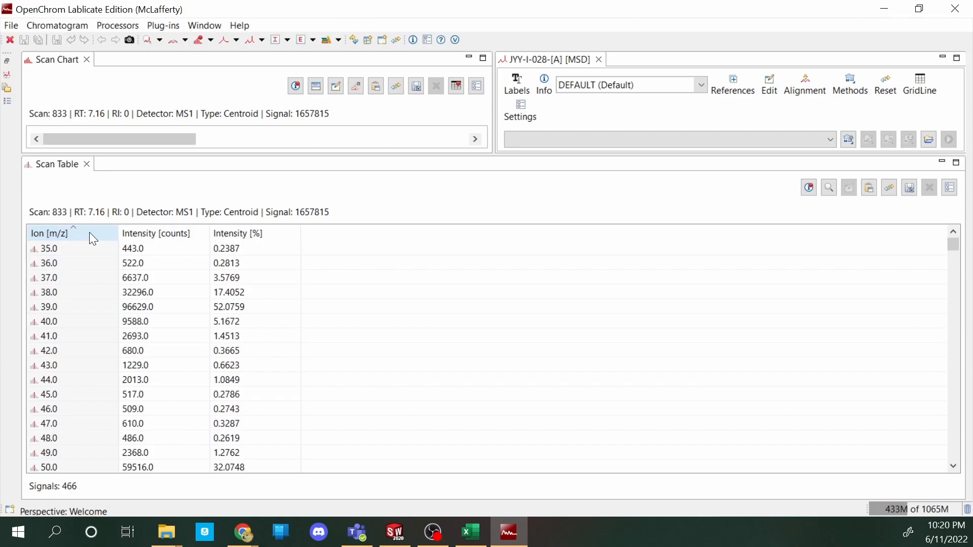
click(135, 231)
click(155, 233)
click(157, 230)
click(142, 233)
click(193, 229)
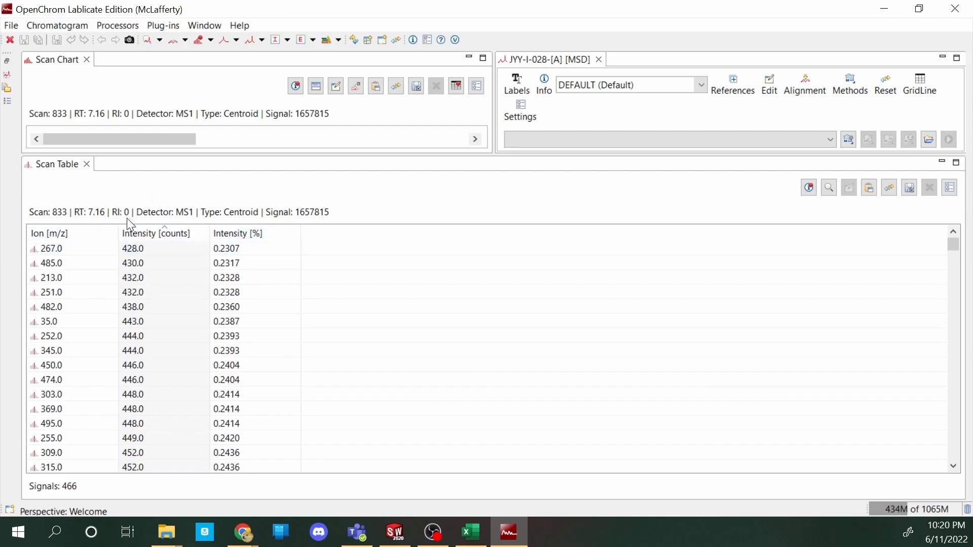
Select all rows of the Scan Table and export the selection to the clipboard
right_click(361, 257)
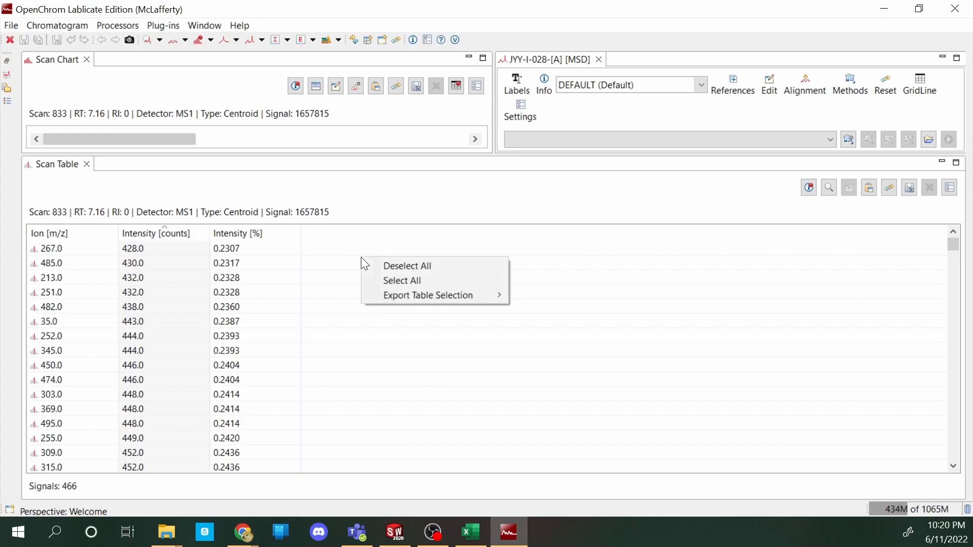
click(404, 280)
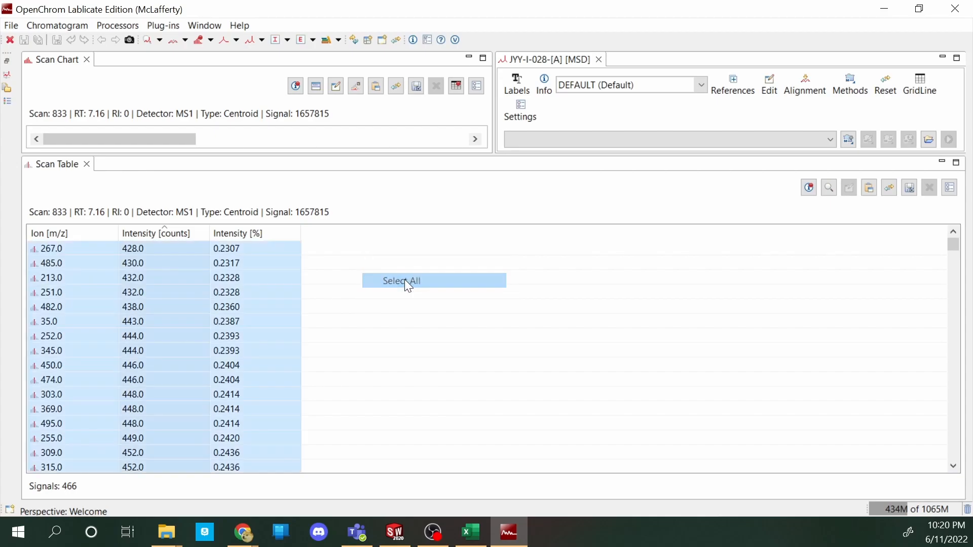
right_click(339, 280)
mouse_move(456, 319)
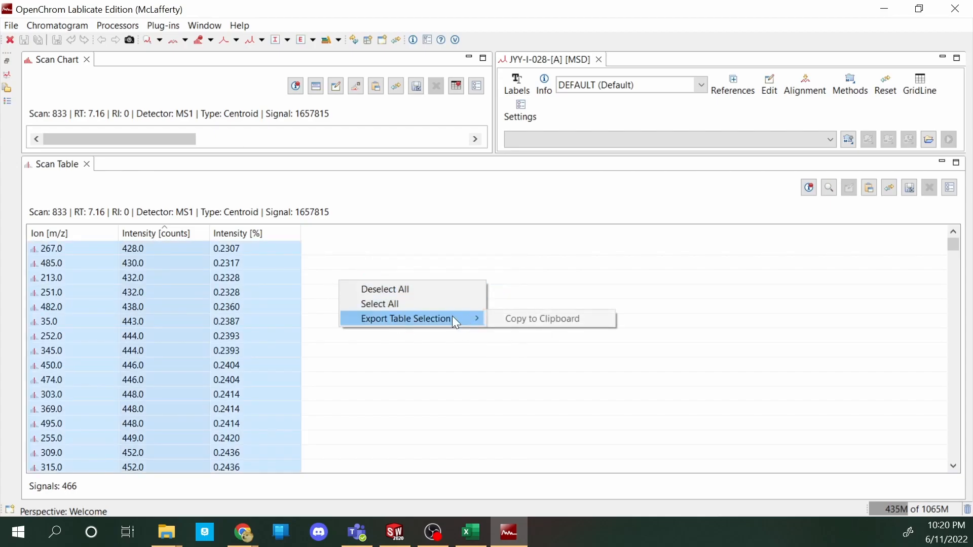
click(542, 318)
Switch to the Excel workbook Book1 and paste the copied ion table starting at cell F7
click(478, 537)
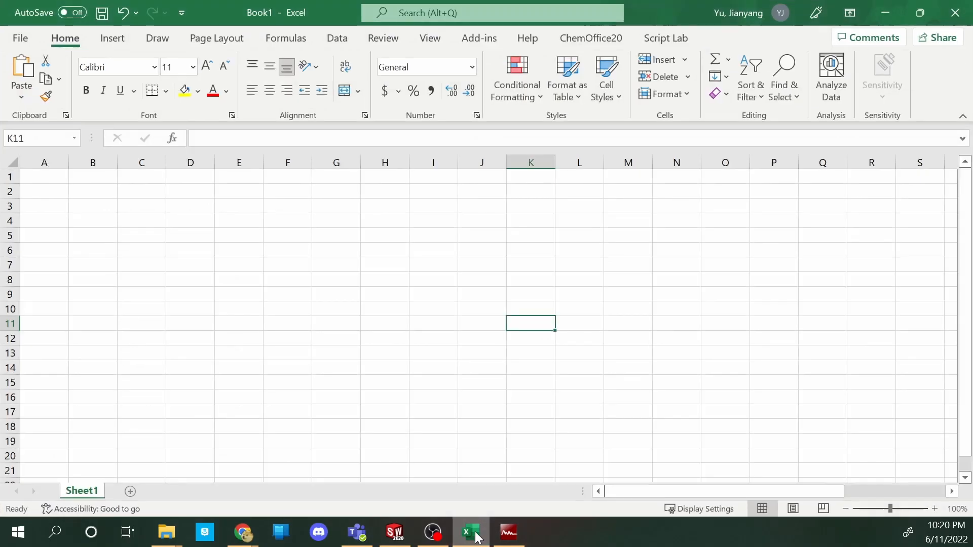
click(284, 265)
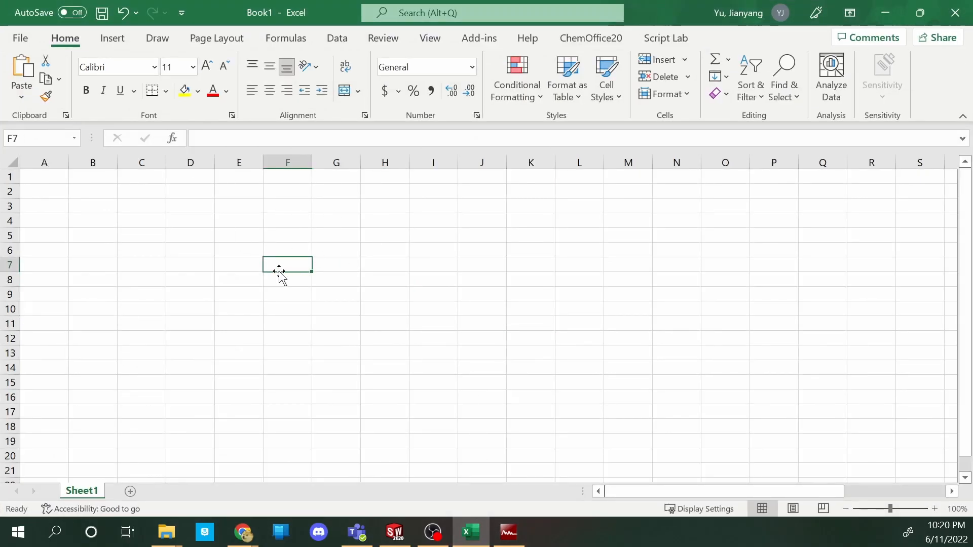
key(ctrl+v)
click(510, 269)
scroll(387, 363, down, 14)
scroll(391, 354, up, 14)
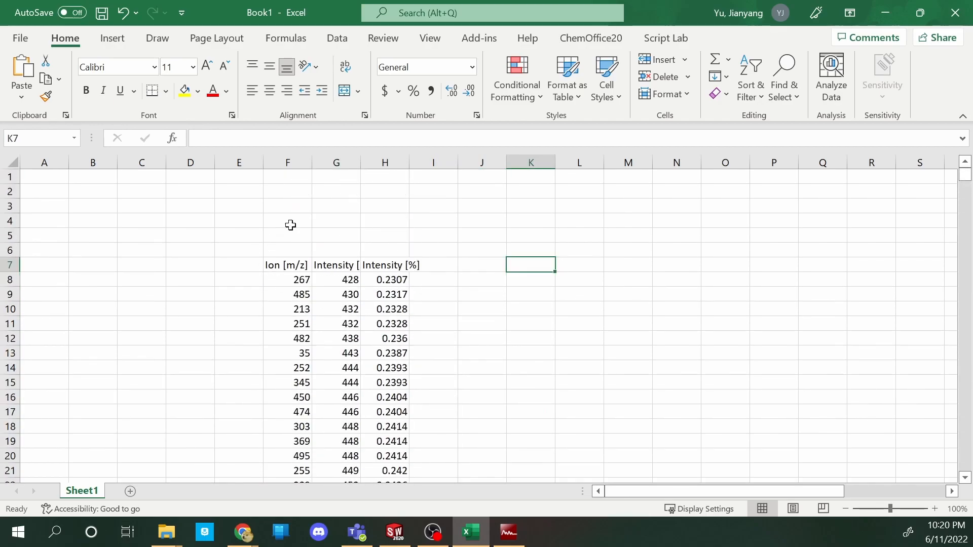